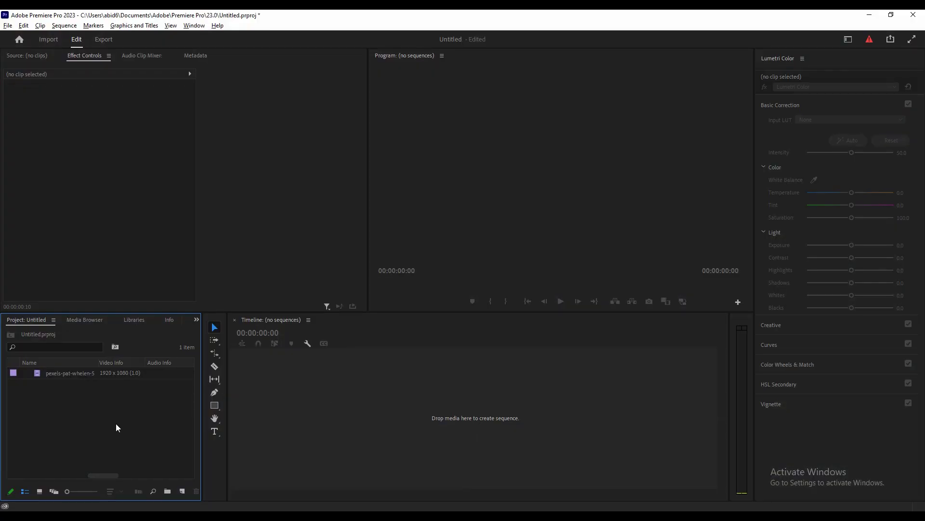
Build a new sequence from pexels-pat-whelen-5738706.mp4 and scrub through its first frames
drag(80, 375, 348, 395)
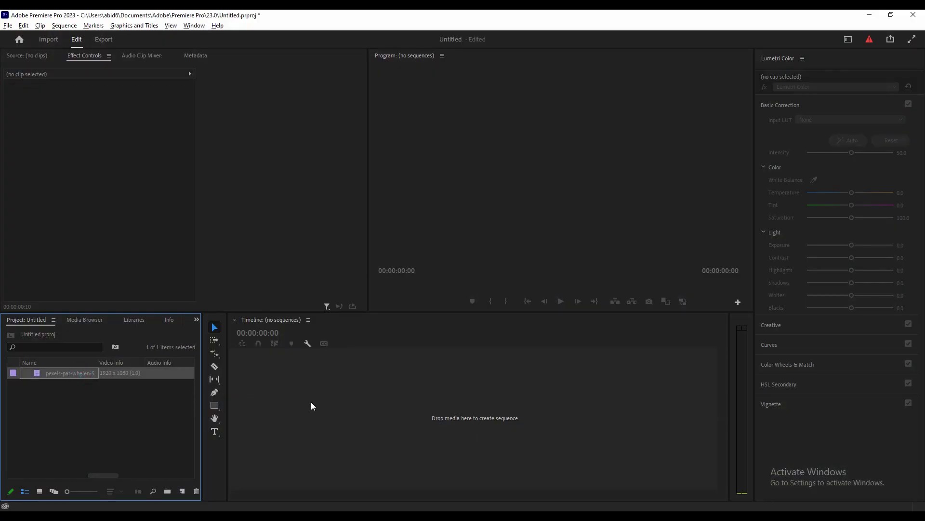
mouse_move(344, 343)
mouse_down()
mouse_move(479, 348)
mouse_move(400, 353)
mouse_up()
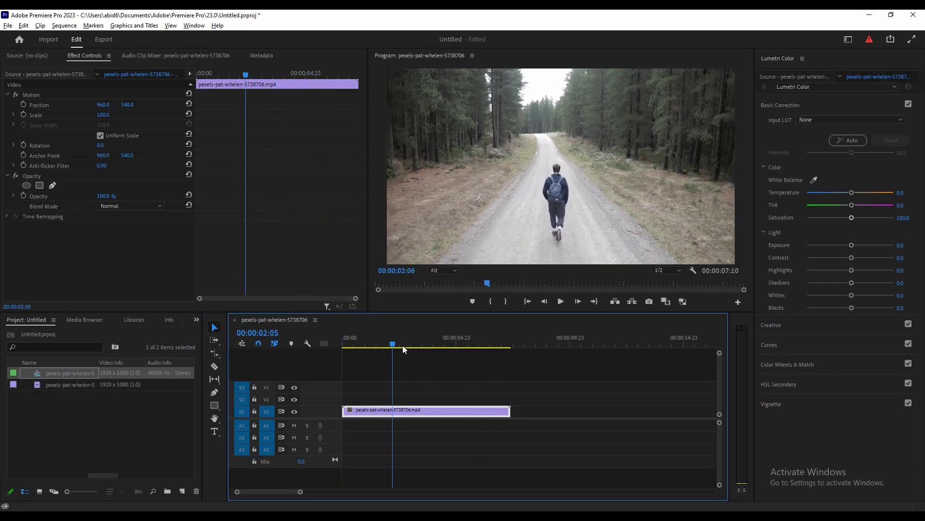
Cut the clip at 00:00:02:11 and delete everything after the cut
key(ctrl+k)
click(414, 416)
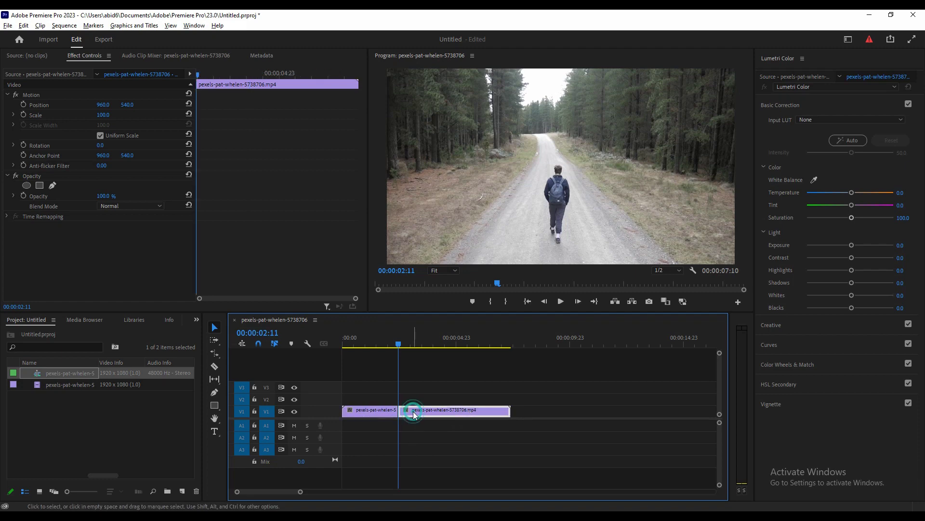
key(Delete)
Zoom the timeline to fit the shortened clip and play it from the start
drag(295, 492, 278, 492)
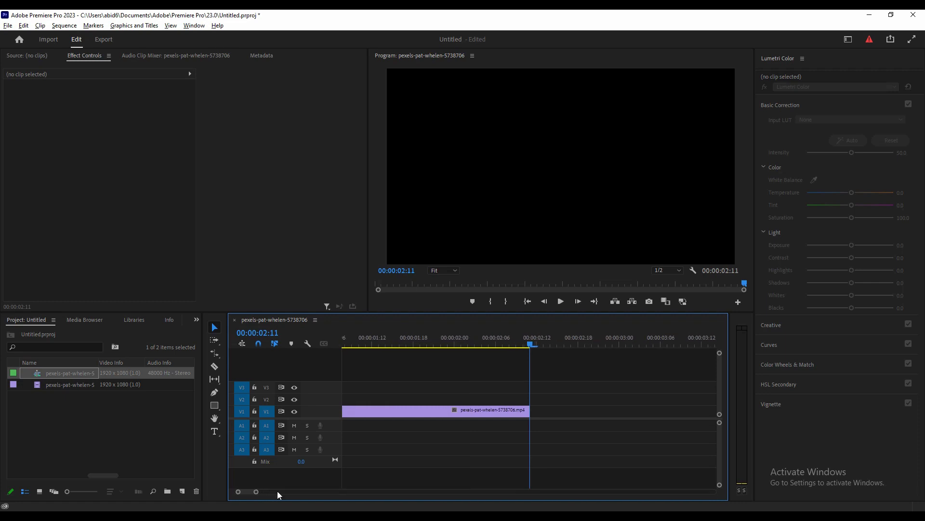
double_click(248, 492)
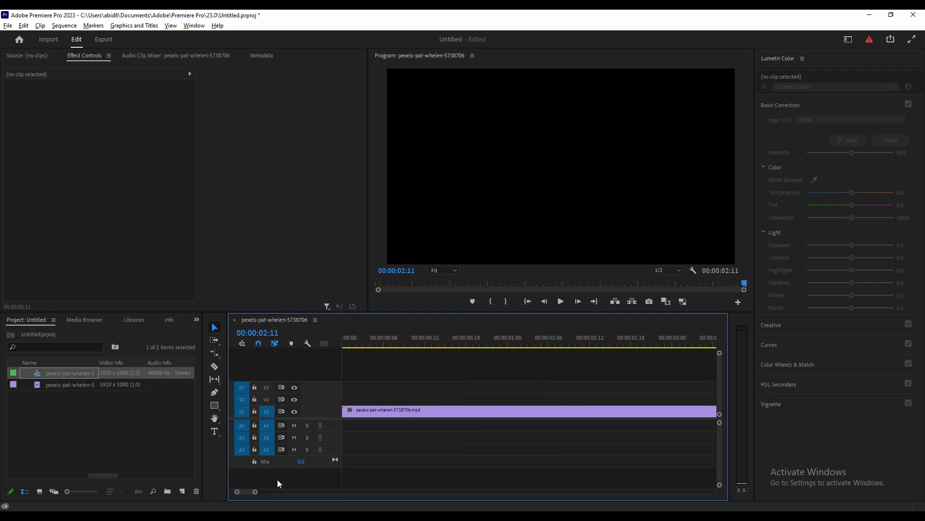
key(Home)
key(space)
Select the V1 clip, preview its later frames, and enlarge the program monitor beside the source view
click(560, 411)
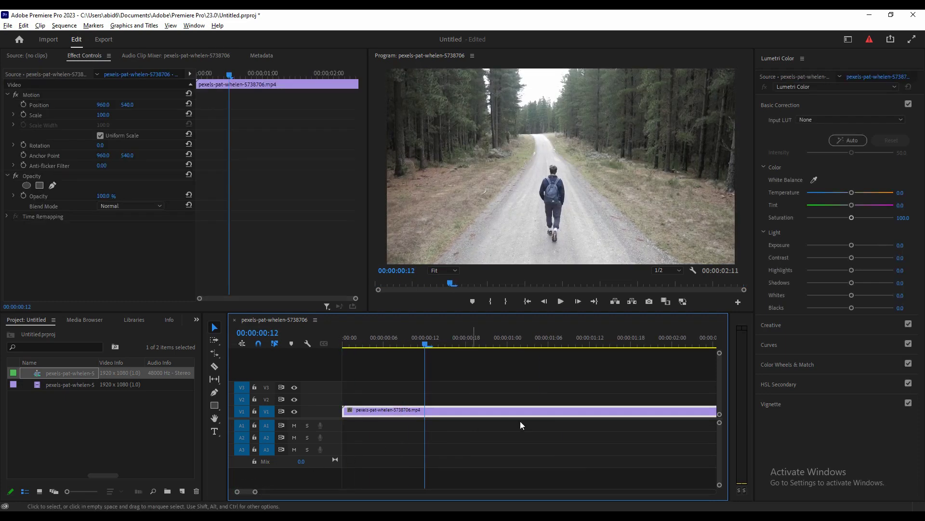
double_click(249, 492)
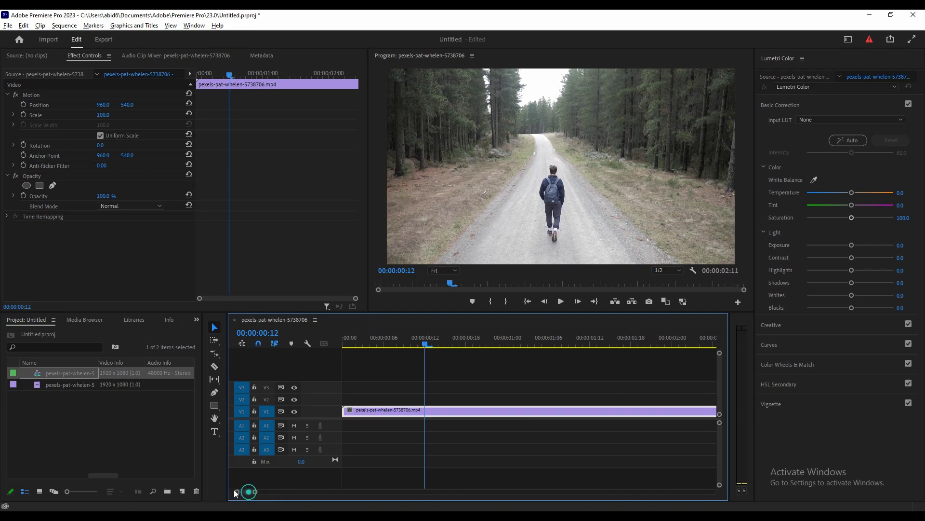
mouse_move(424, 343)
mouse_down()
mouse_move(670, 351)
mouse_move(662, 360)
mouse_up()
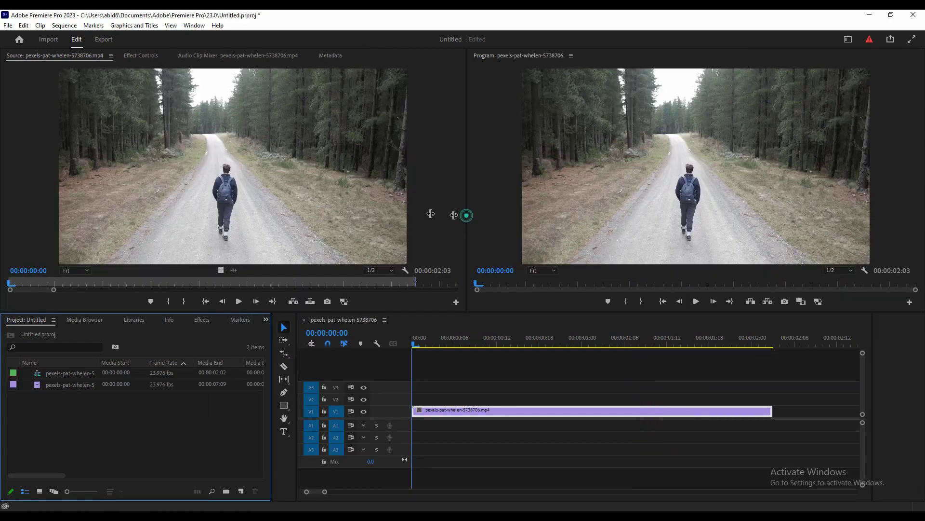
drag(466, 216, 297, 215)
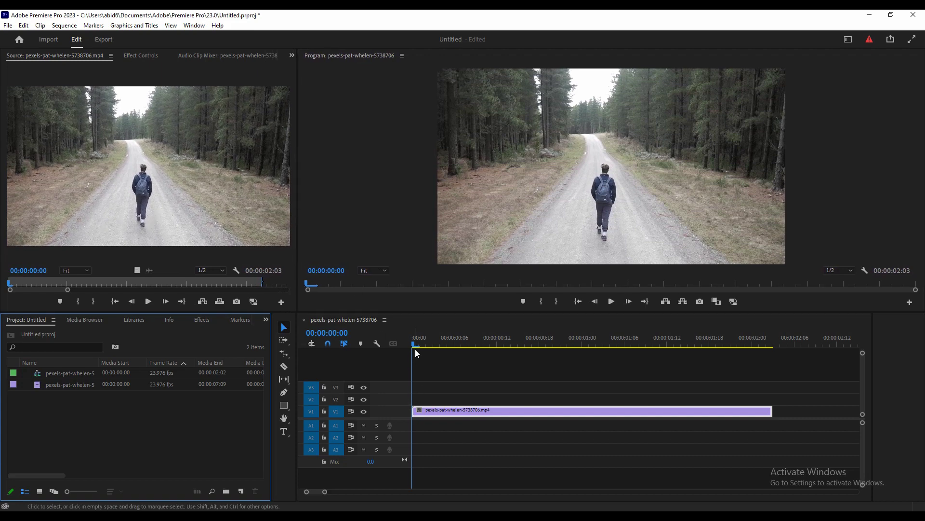
With the Razor tool, cut the clip at 00:00:01:02 and each of the next four frames
drag(413, 343, 598, 352)
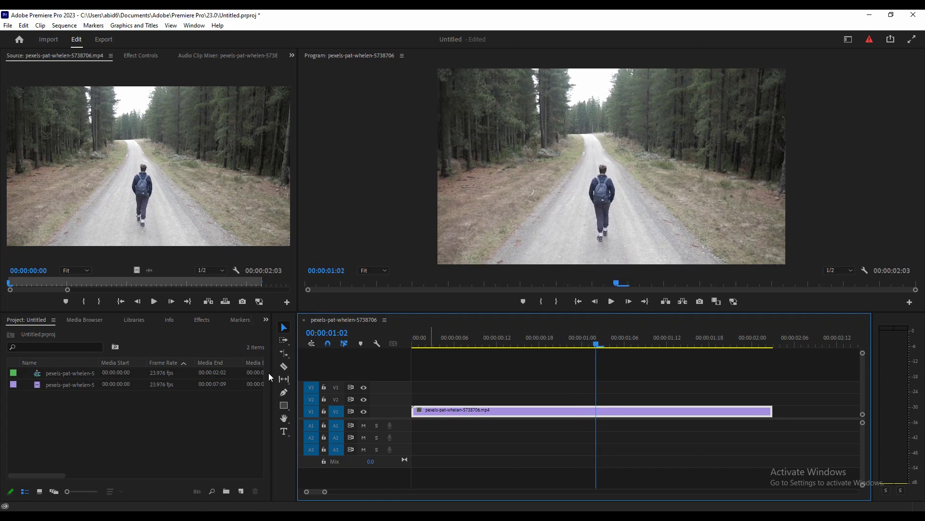
click(284, 366)
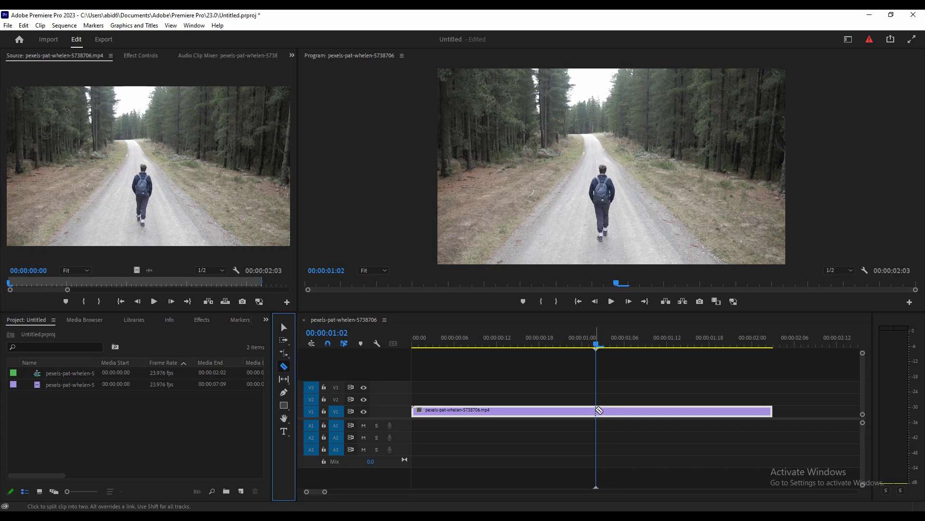
click(597, 410)
key(Right)
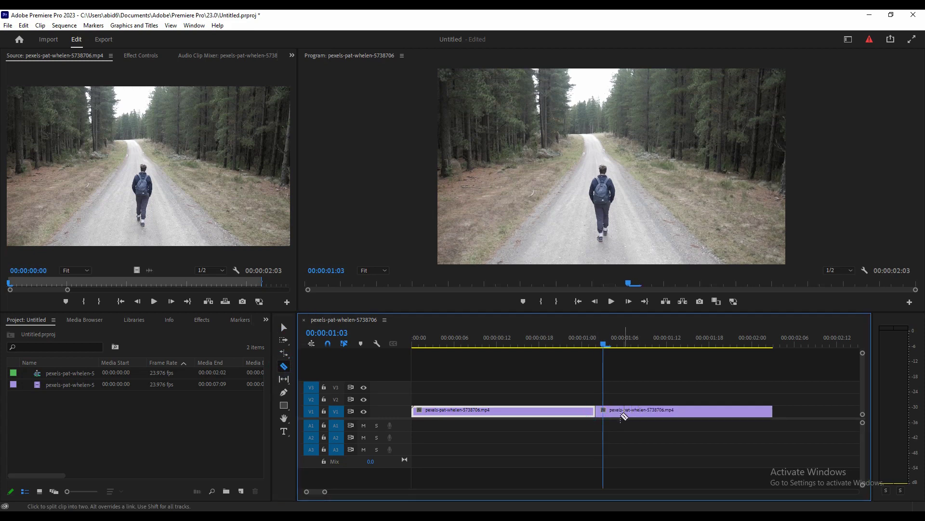
click(609, 411)
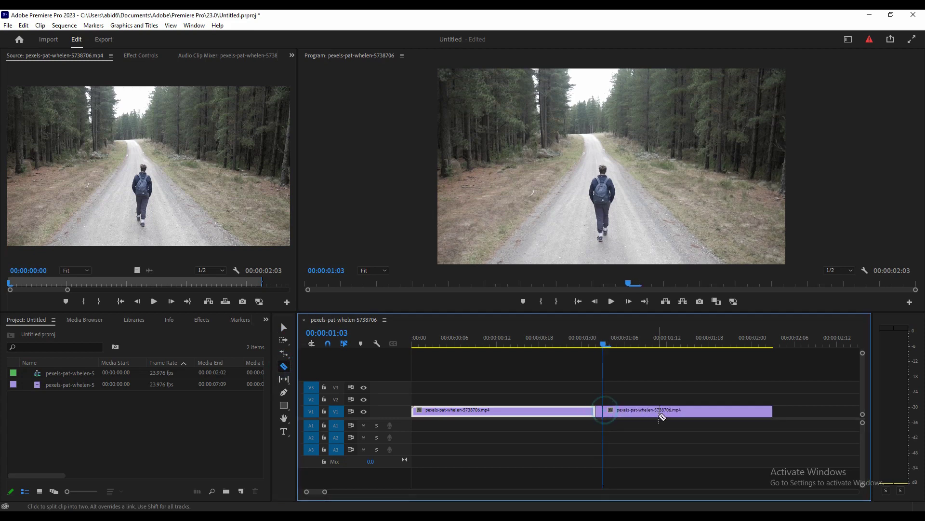
key(Right)
click(611, 411)
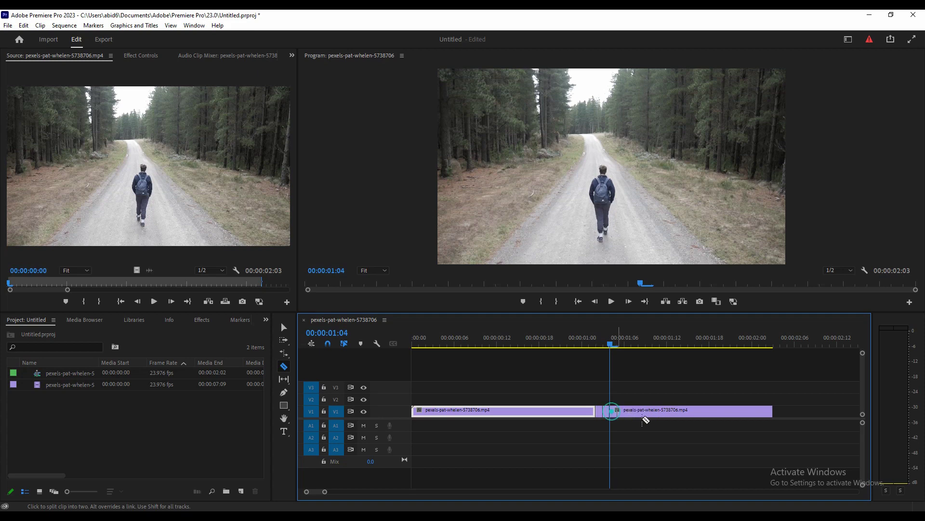
key(Right)
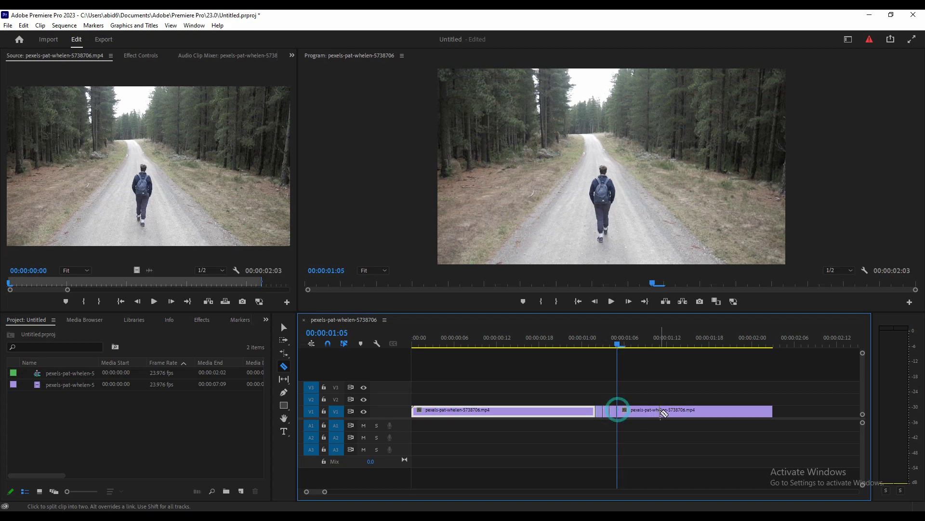
click(617, 410)
key(Right)
click(623, 410)
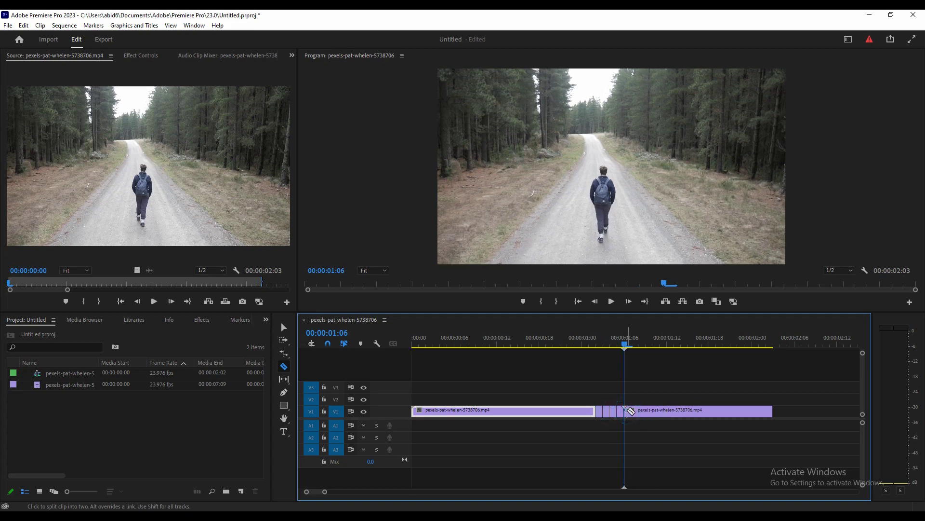
key(Right)
Continue one-frame cuts from 00:00:01:07 through 00:00:01:11, then at 00:00:01:13
click(633, 411)
key(Right)
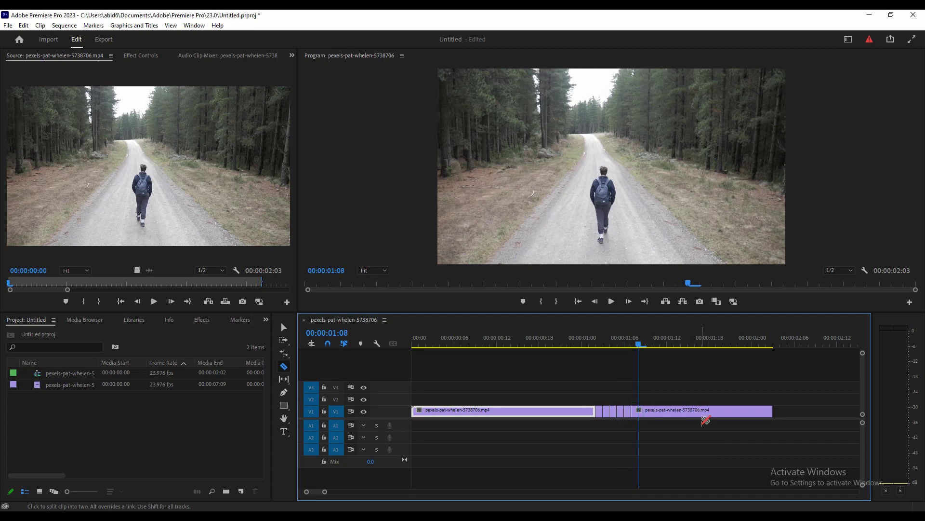
click(640, 411)
key(Right)
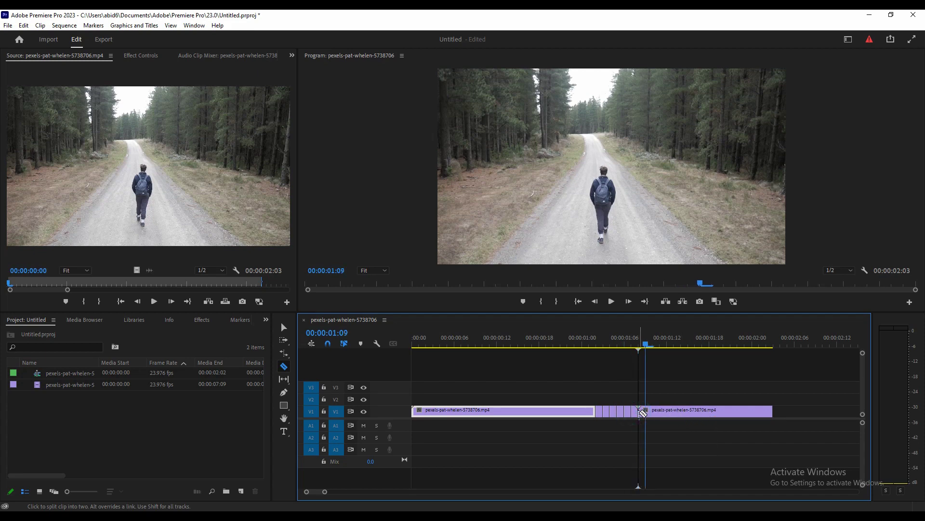
click(645, 411)
key(Right)
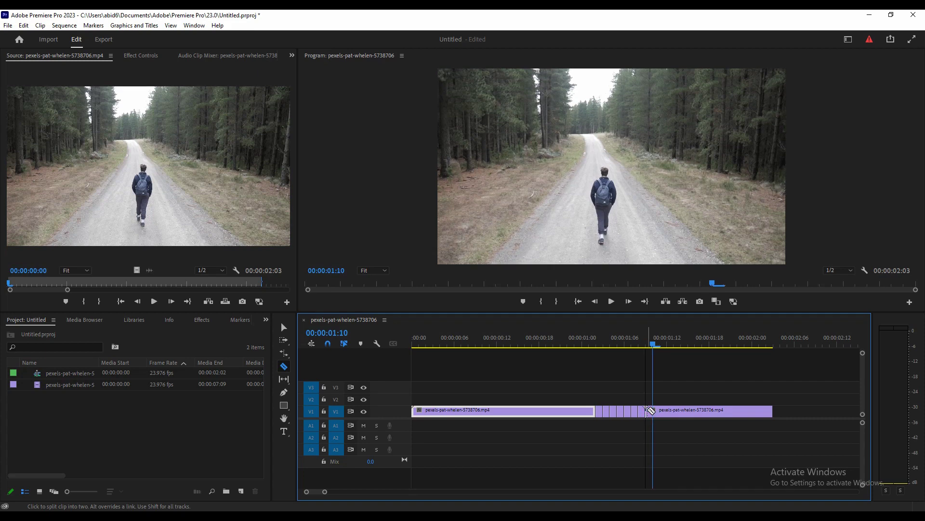
click(654, 411)
key(Right)
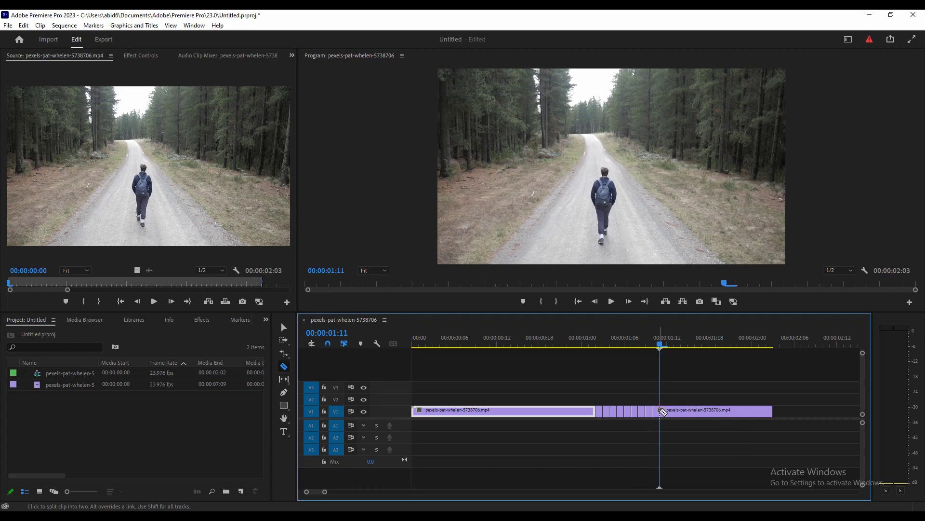
click(660, 411)
key(Right)
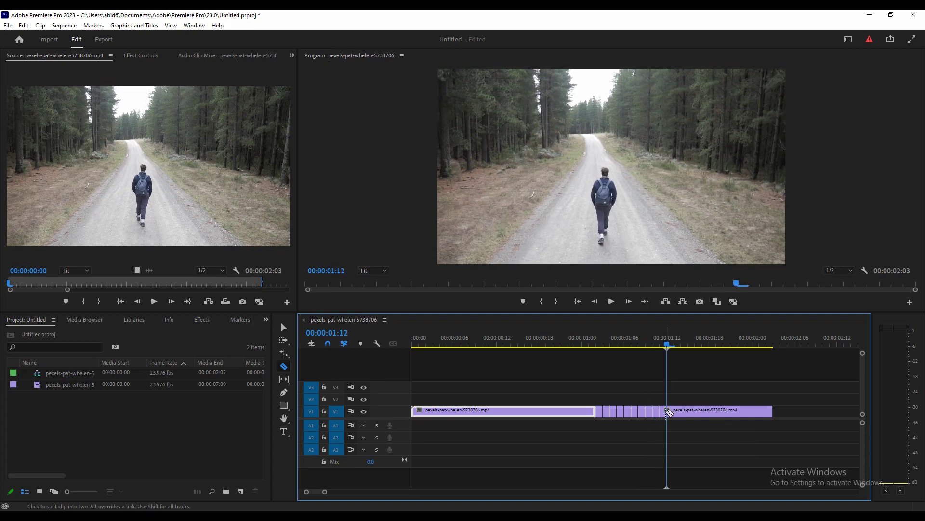
key(Right)
click(674, 412)
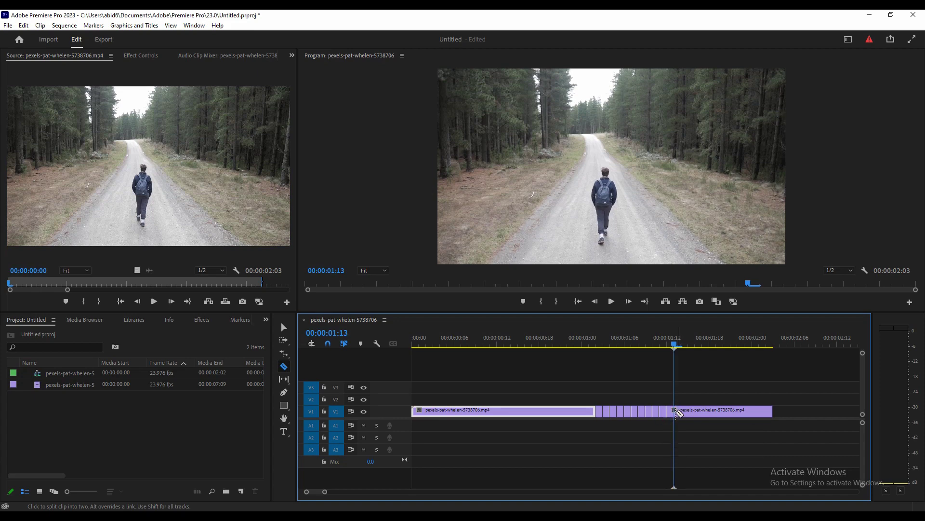
Delete five alternating one-frame slices on V1, leaving gaps through the stutter section
click(284, 327)
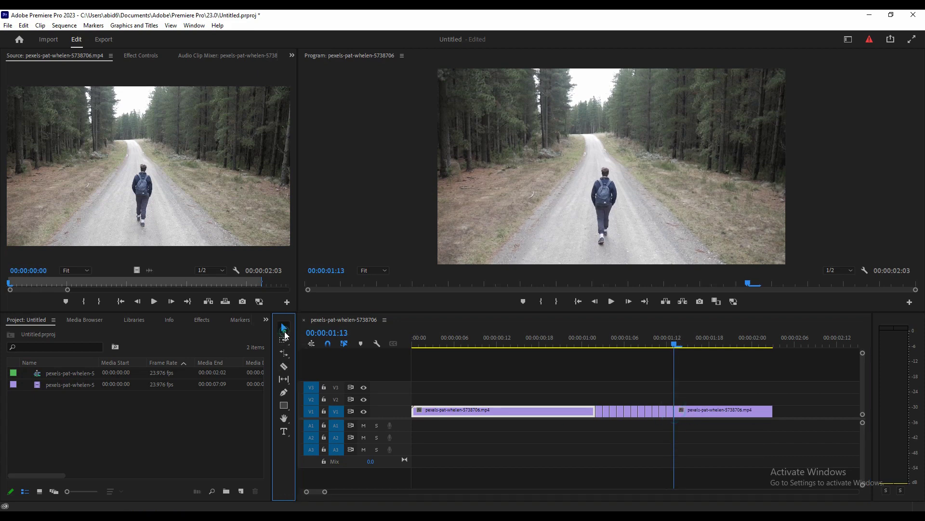
click(599, 411)
key(Delete)
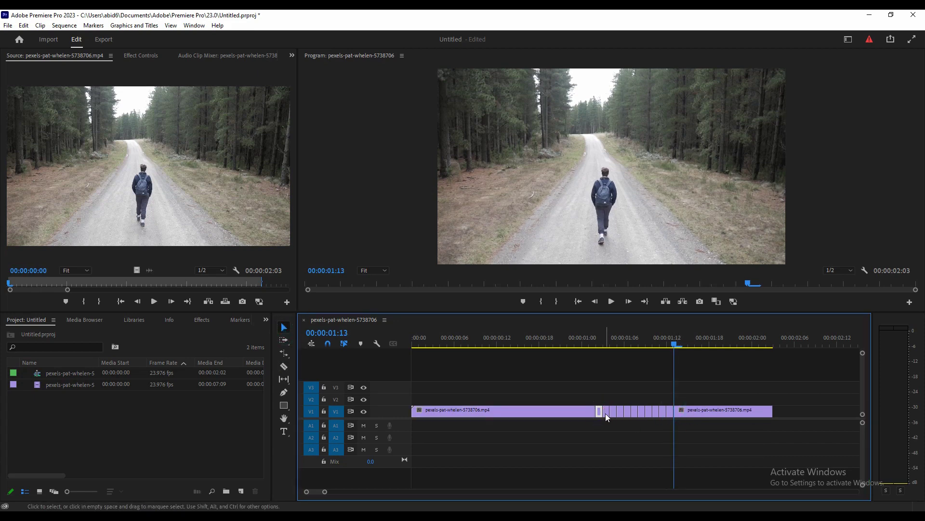
click(613, 411)
key(Delete)
click(627, 411)
key(Delete)
click(641, 411)
key(Delete)
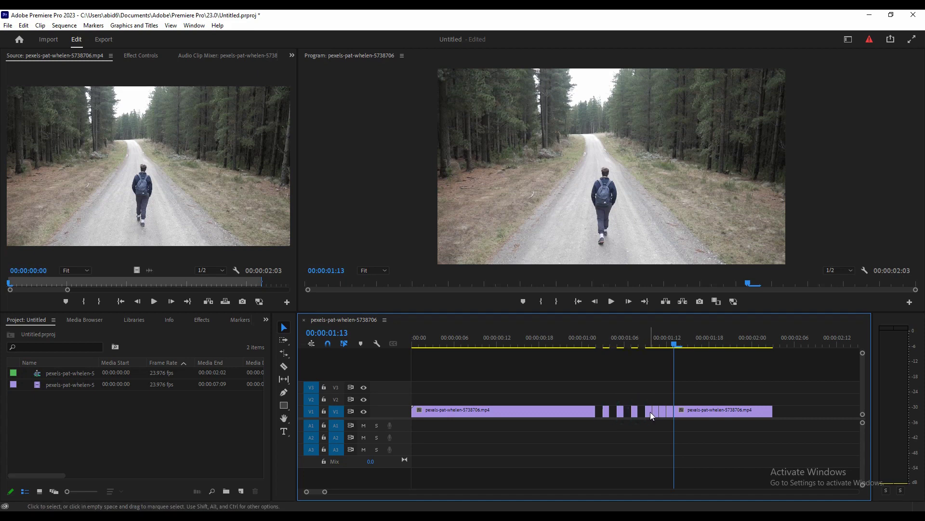
click(664, 411)
key(Delete)
Copy short slices up onto V2 above the gaps and park the playhead at 00:00:01:03
click(661, 344)
drag(663, 345, 582, 346)
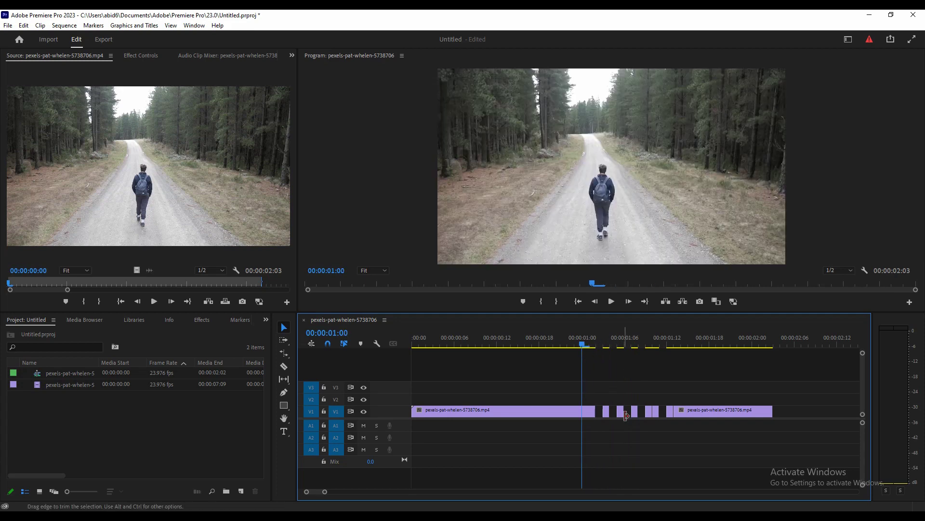
drag(607, 414, 607, 401)
mouse_move(620, 410)
mouse_down()
mouse_move(620, 399)
mouse_move(670, 399)
mouse_up()
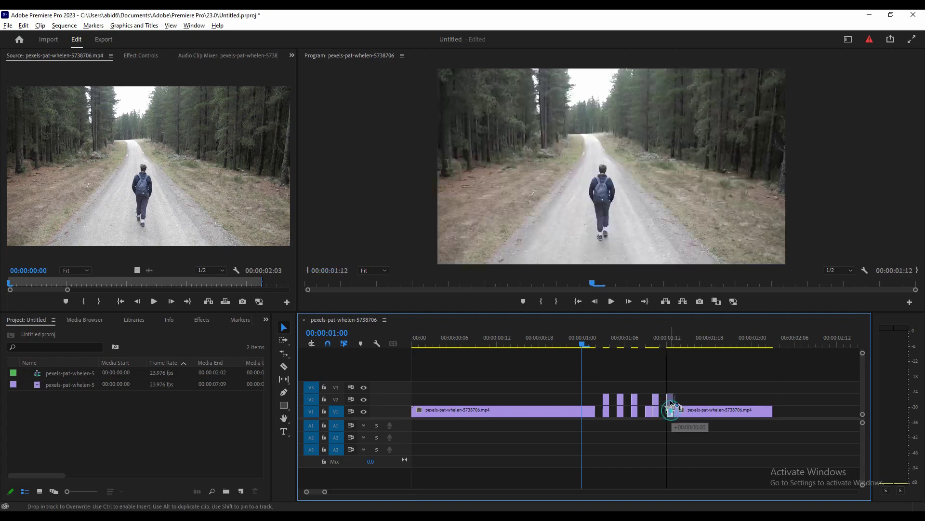
drag(583, 346, 603, 346)
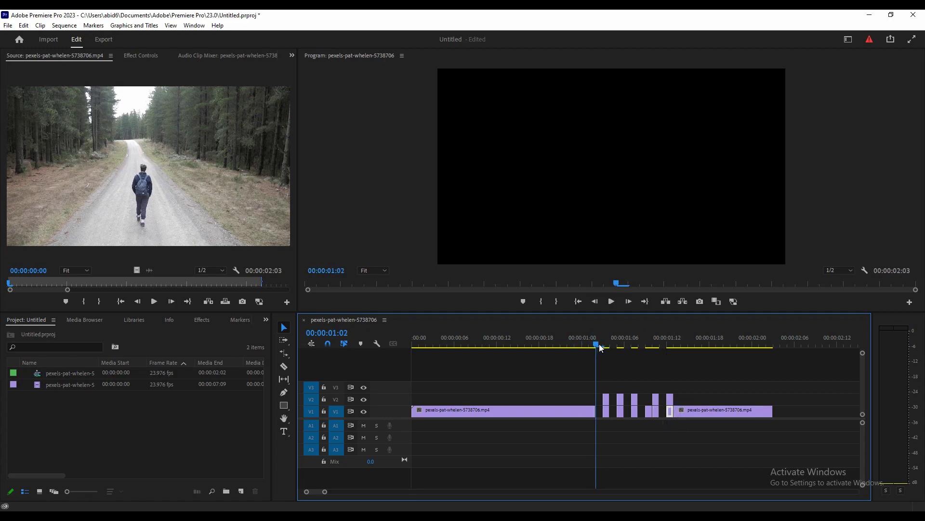
Set the first V2 slice to 50% opacity and Position X 943
click(608, 402)
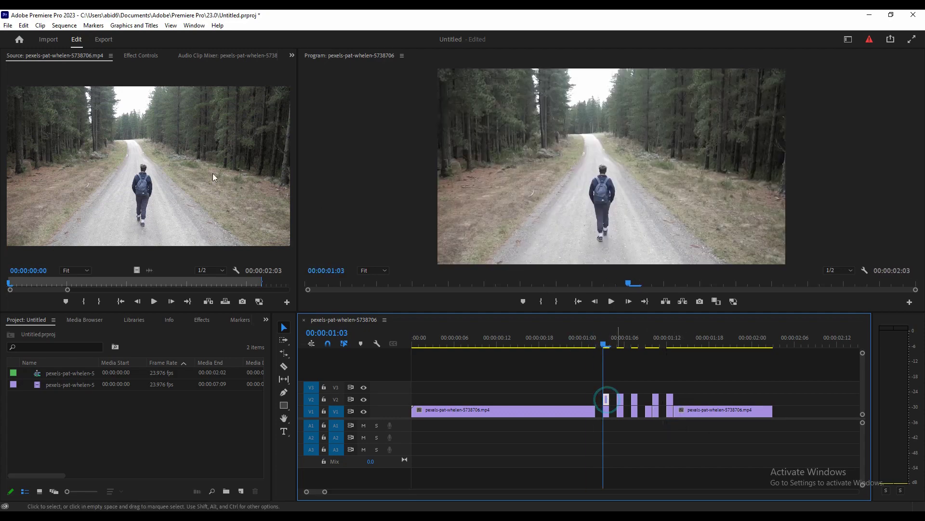
click(147, 56)
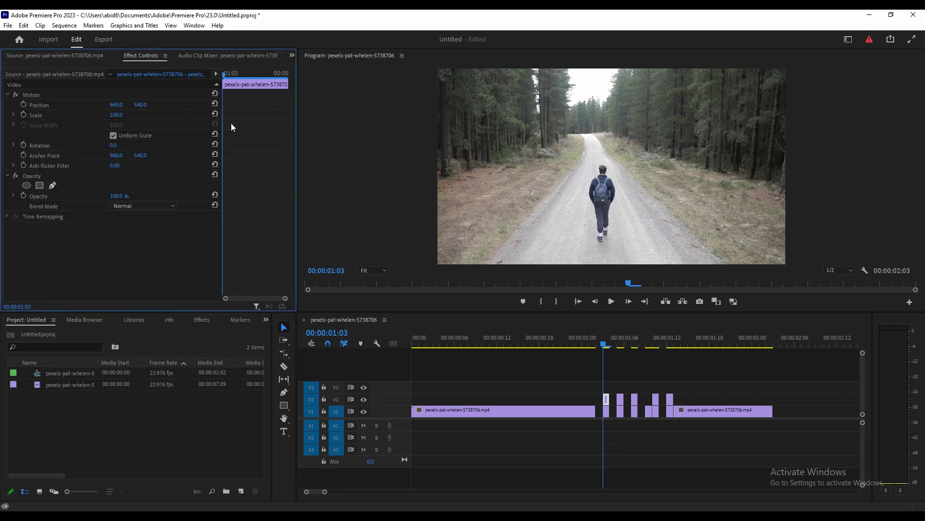
click(120, 199)
text(50)
key(Return)
drag(116, 105, 108, 105)
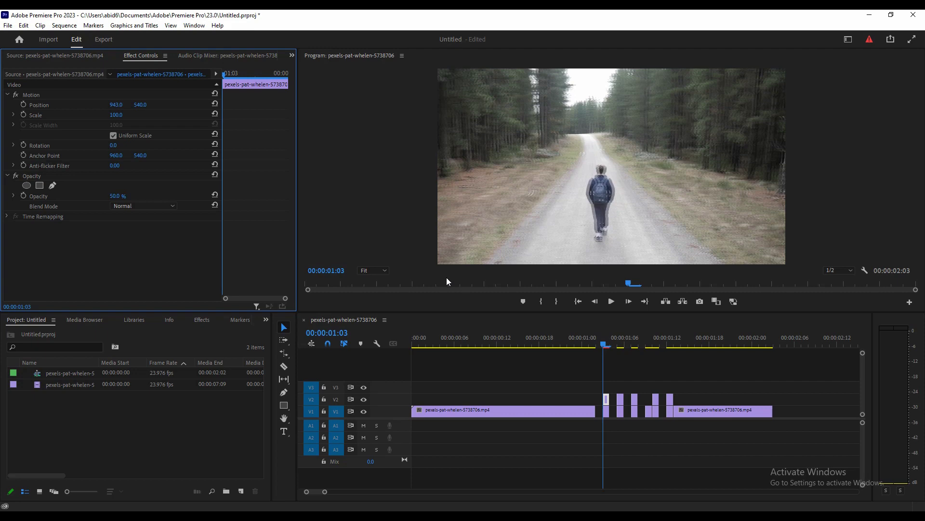
key(Right)
key(Right)
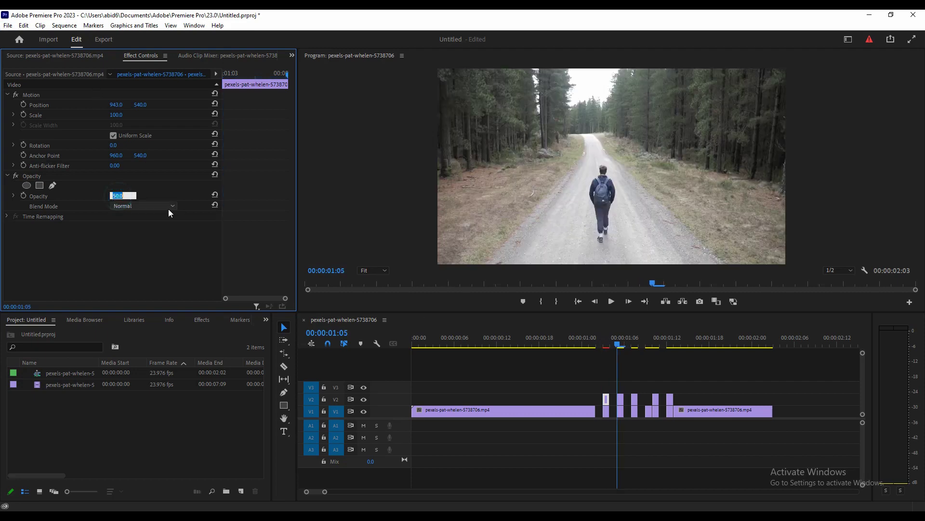
Set the second V2 slice to 50% opacity and Position X 945
click(622, 400)
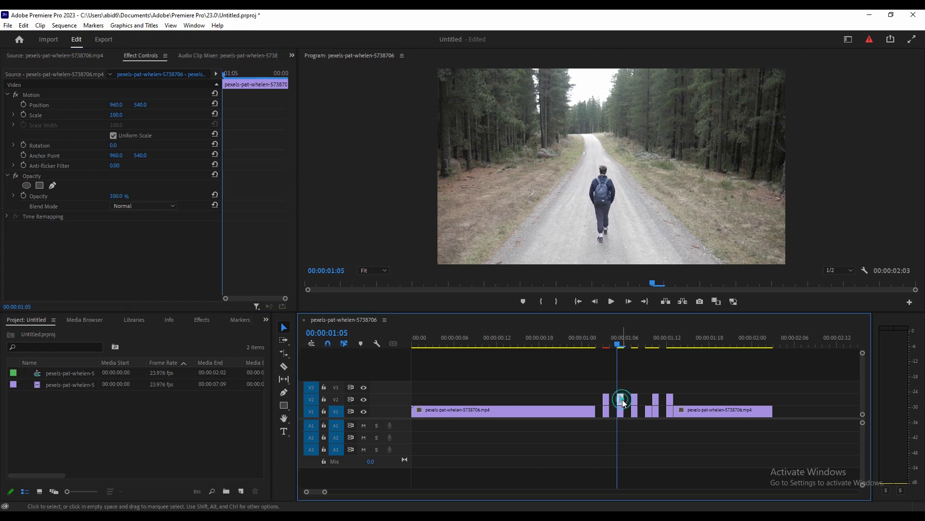
click(116, 195)
text(50)
key(Return)
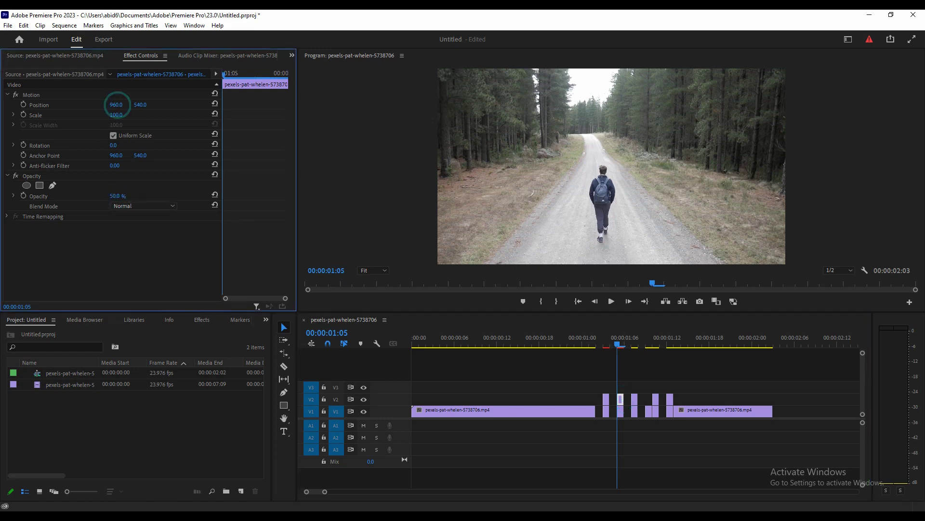
drag(116, 105, 109, 105)
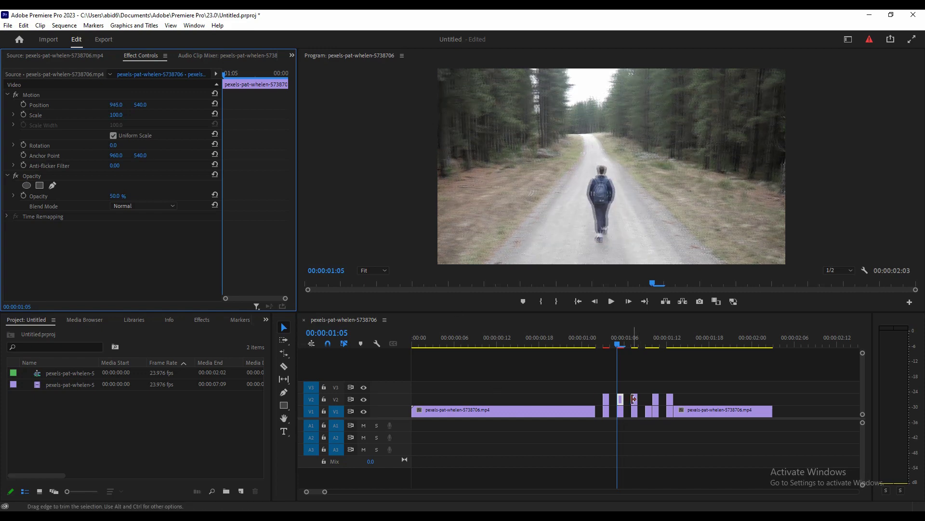
key(Right)
key(Right)
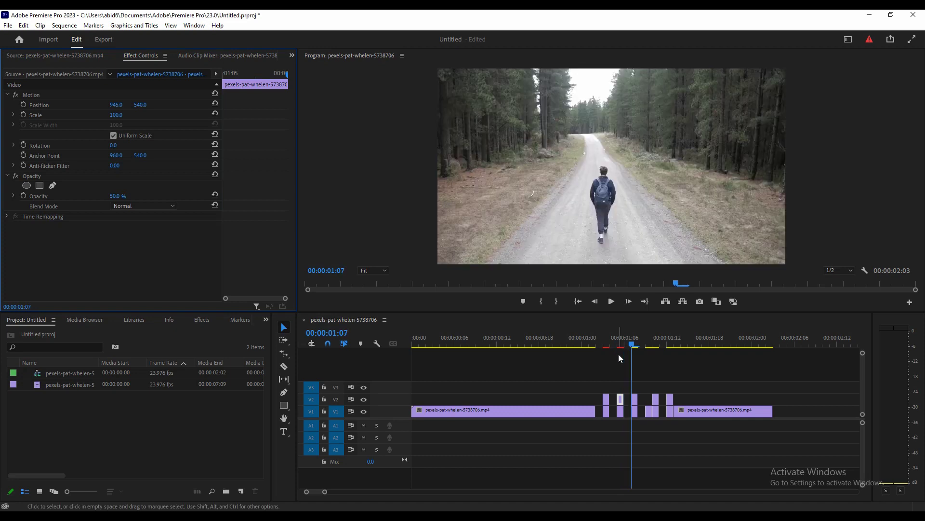
Set the third V2 slice to 50% opacity and Position X 944
click(634, 399)
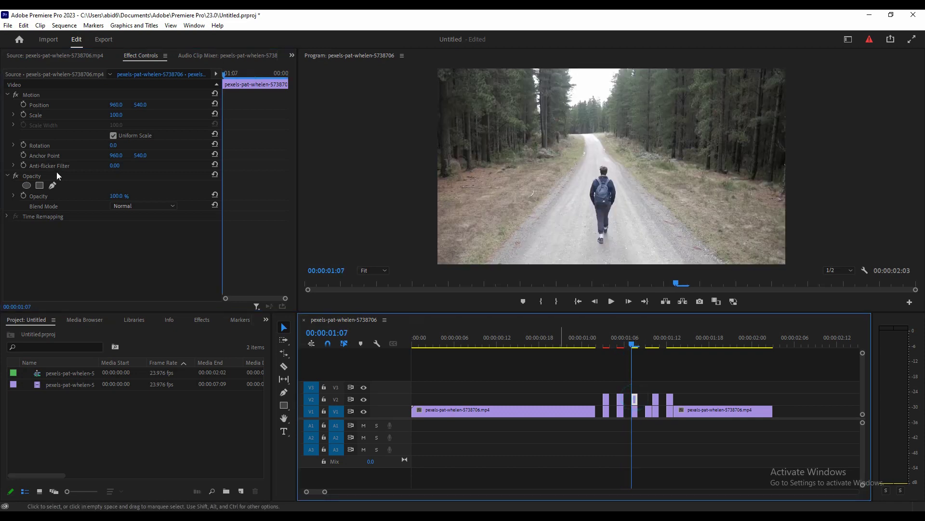
click(120, 196)
text(50)
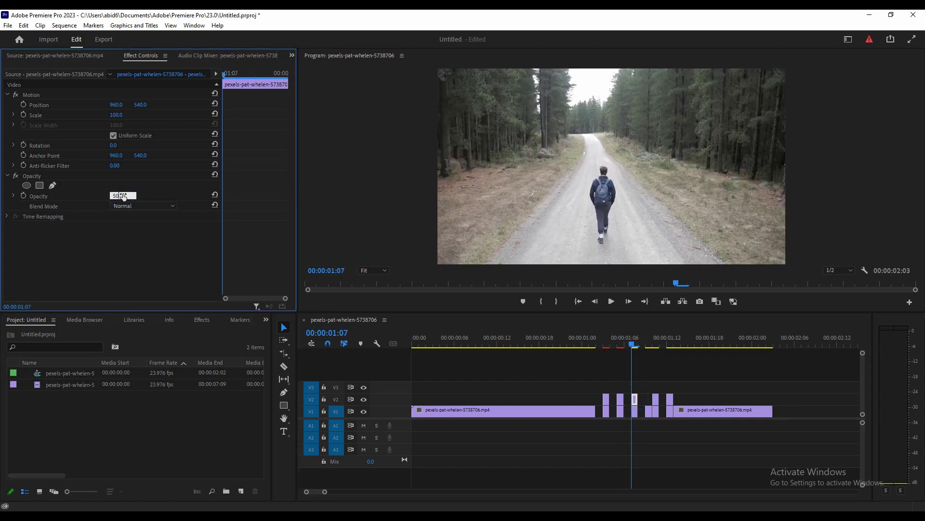
key(Return)
drag(116, 104, 108, 104)
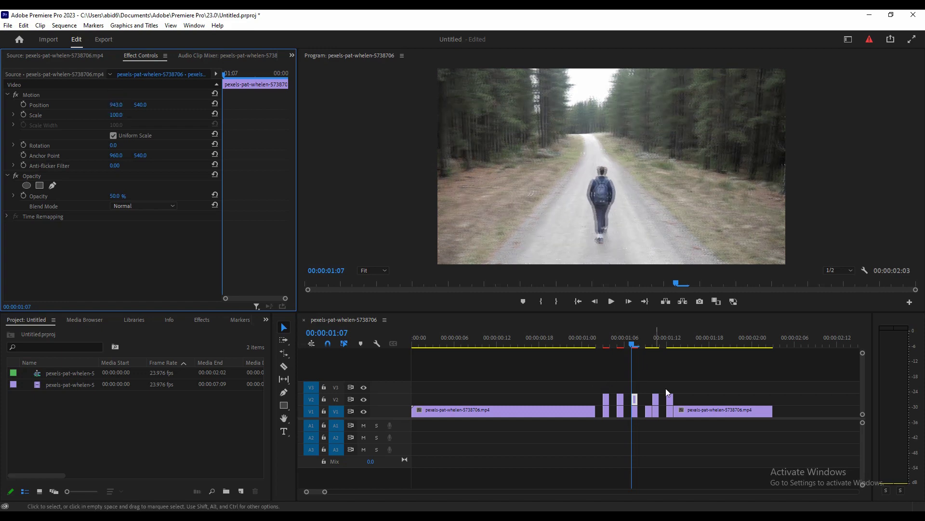
Set the V2 slice at 00:00:01:10 to 50% opacity, nudged slightly left
drag(633, 343, 658, 406)
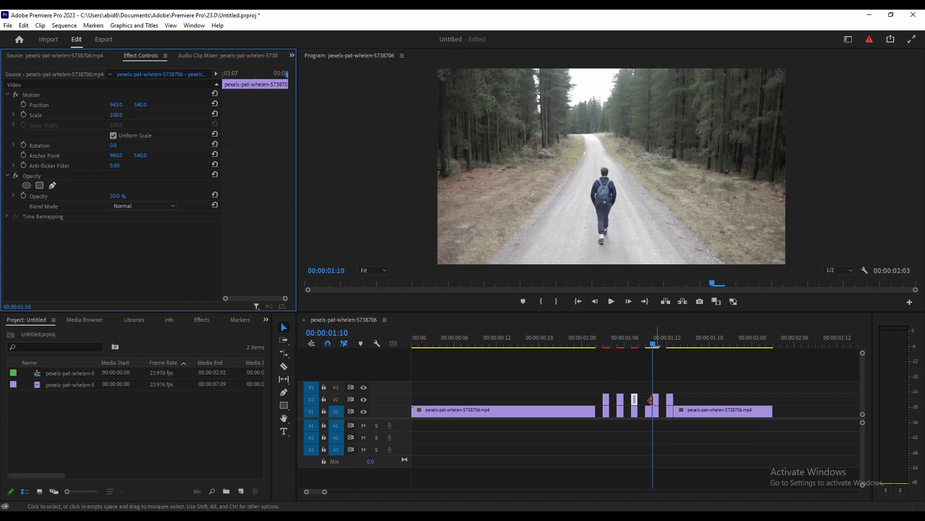
click(656, 397)
click(656, 397)
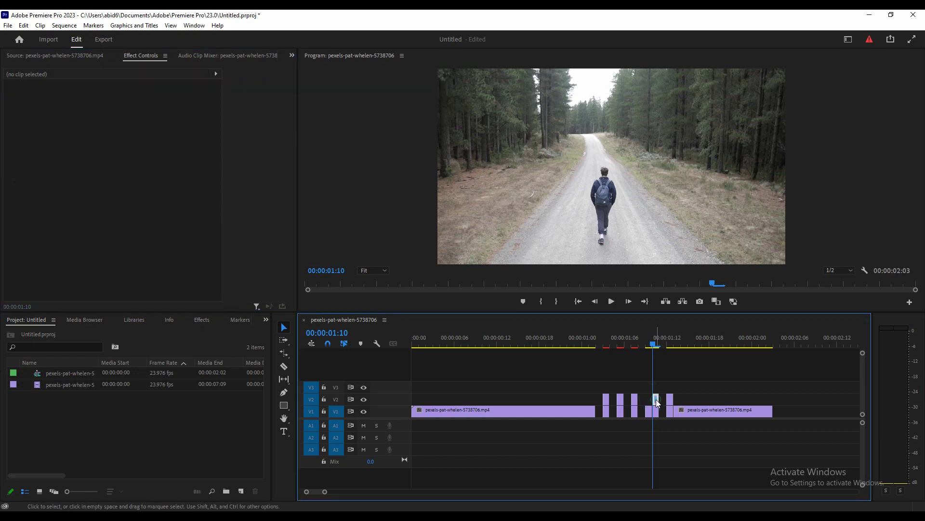
click(117, 196)
text(5)
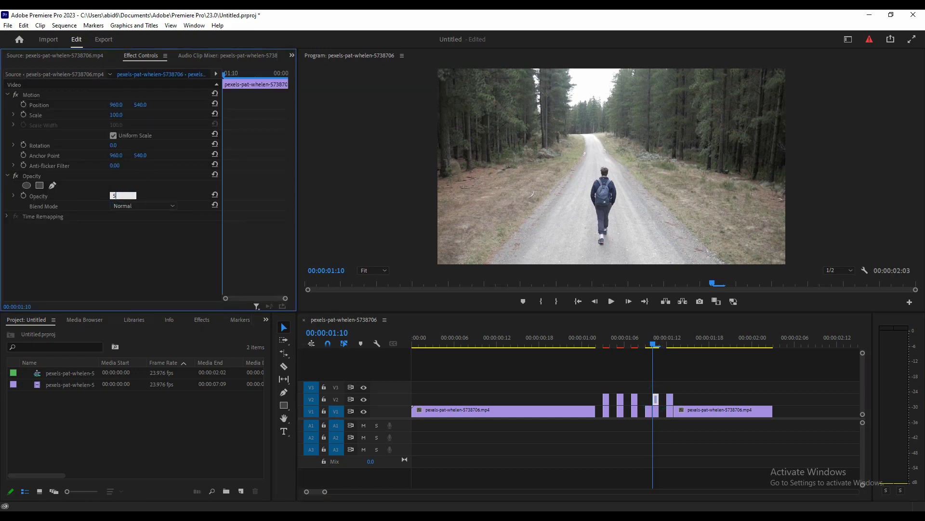
key(Return)
drag(118, 103, 113, 104)
key(Right)
key(Right)
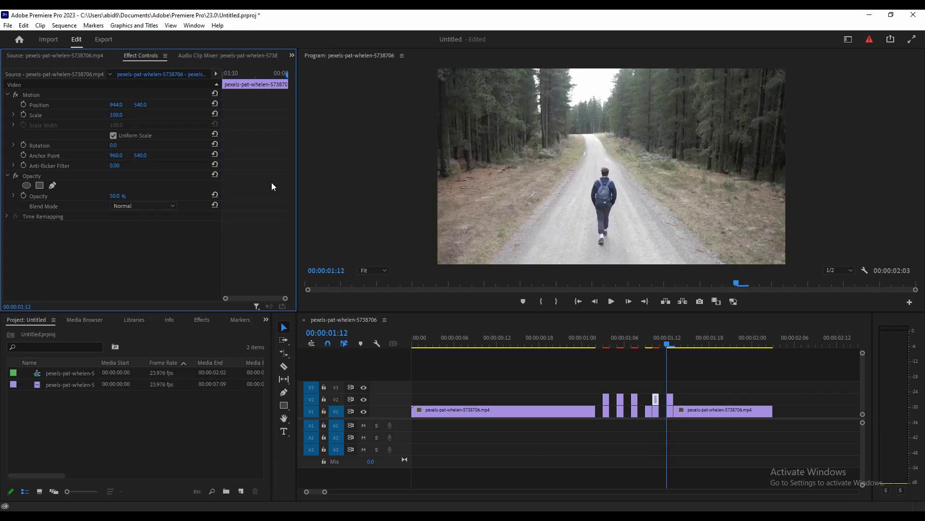
Set the last V2 slice to 50% opacity and X 945, then review from 00:00:01:01
click(671, 399)
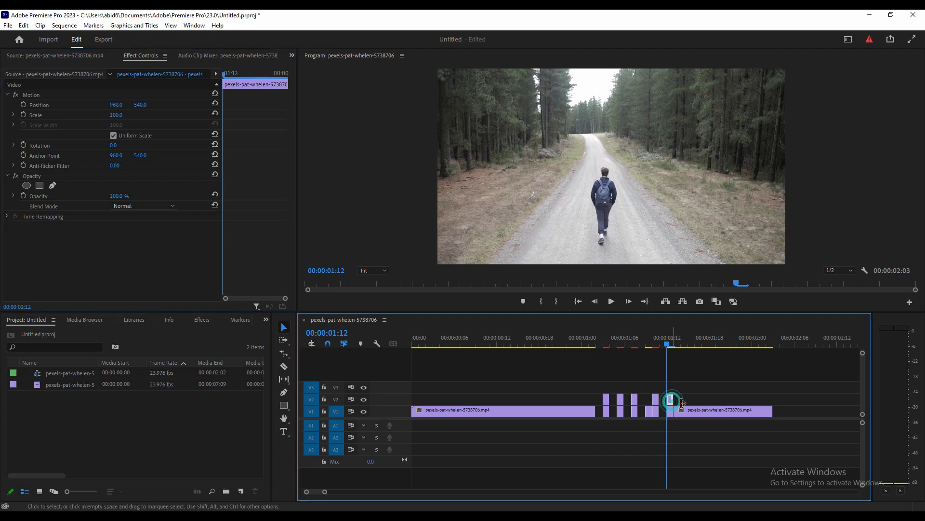
click(120, 195)
text(50)
key(Return)
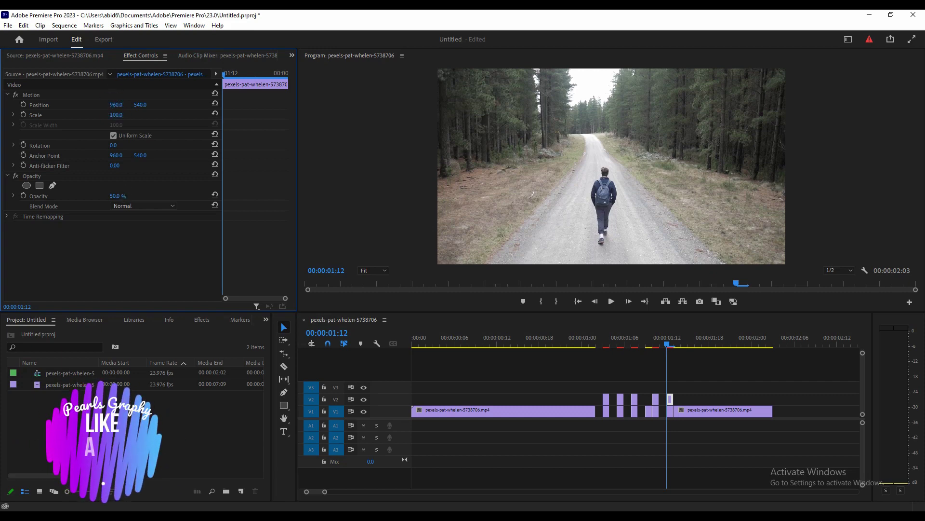
drag(114, 104, 106, 105)
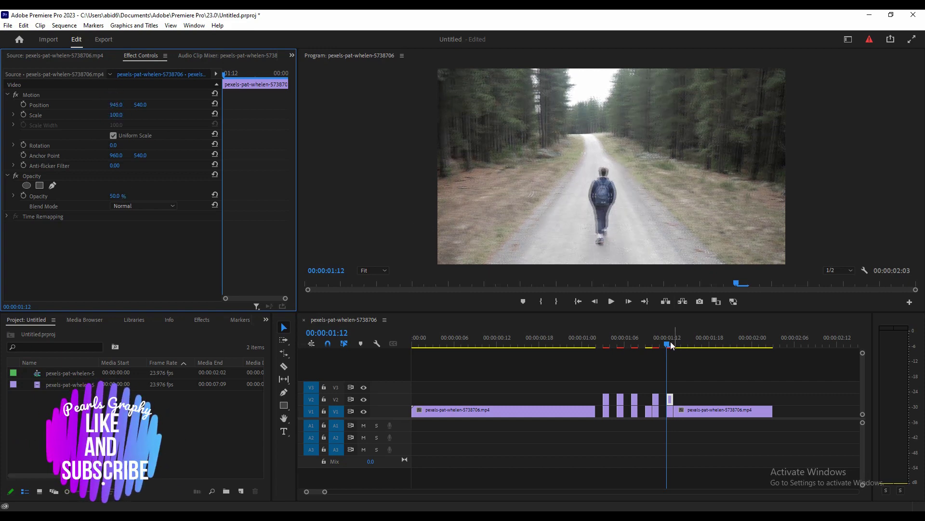
mouse_move(665, 345)
mouse_down()
mouse_move(586, 344)
mouse_move(604, 344)
mouse_up()
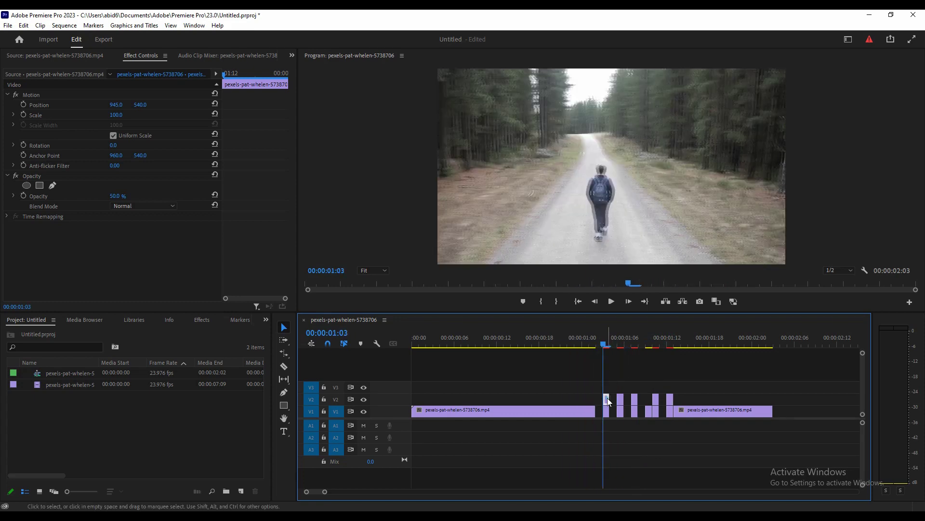
click(607, 400)
Open the Lumetri Color panel with Basic Correction expanded
click(194, 25)
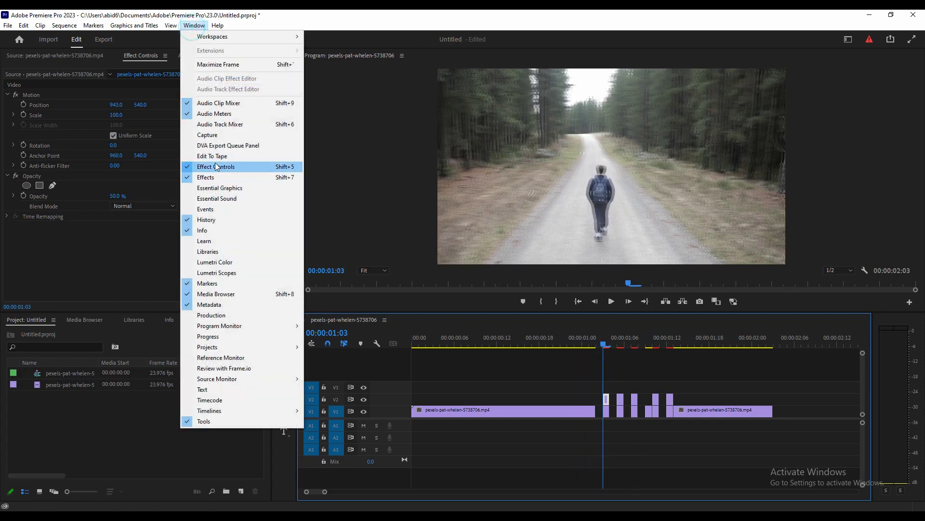
click(214, 261)
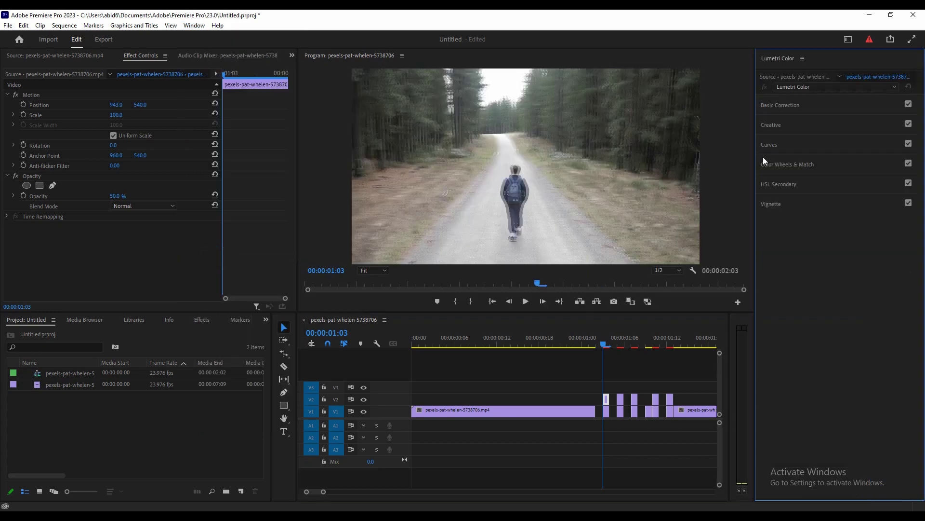
click(782, 105)
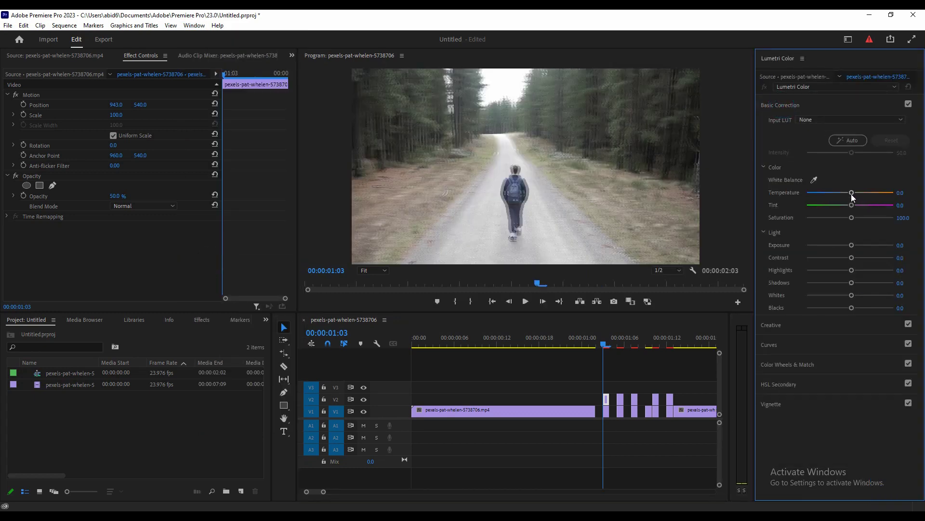
Warm the first V2 slice: Temperature 37, Whites −30.4, lifted shadows, Contrast 26
mouse_move(852, 192)
mouse_down()
mouse_move(862, 193)
mouse_move(860, 218)
mouse_up()
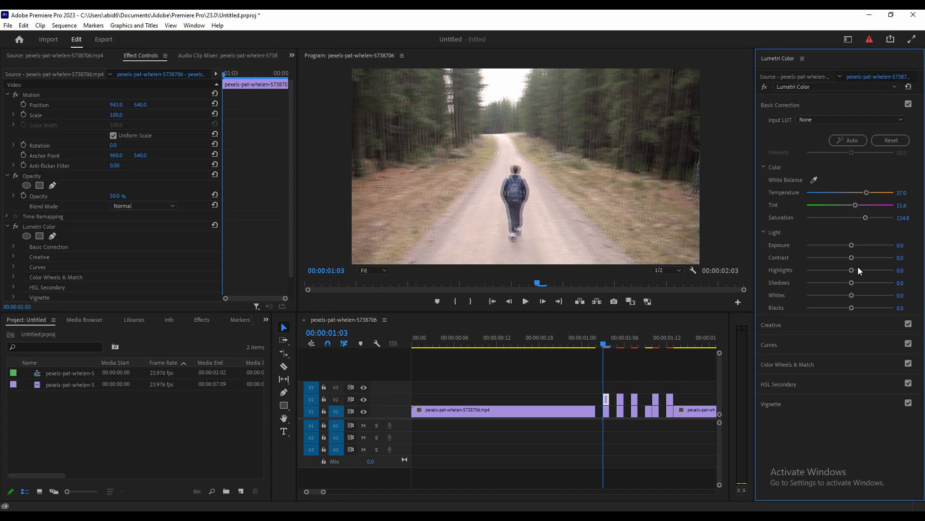
drag(849, 295, 838, 296)
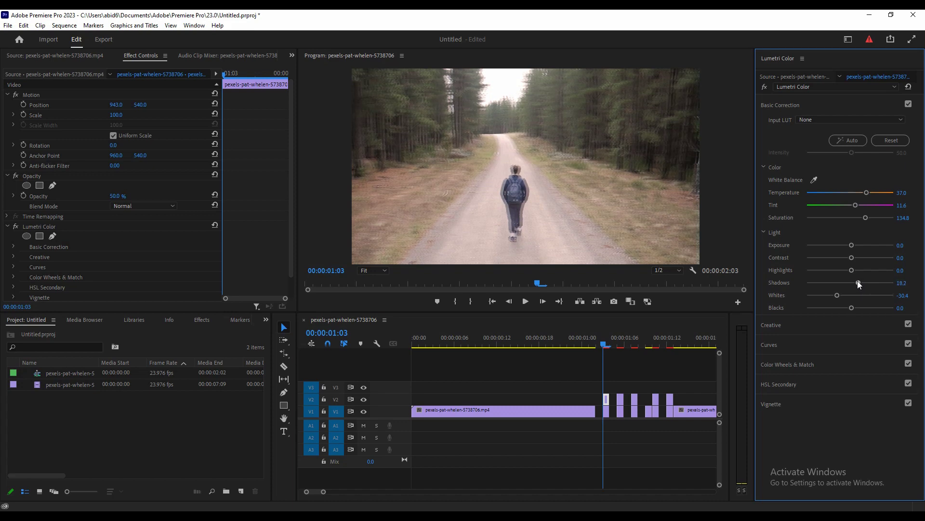
drag(854, 307, 862, 308)
drag(853, 259, 859, 260)
mouse_move(606, 346)
mouse_down()
mouse_move(572, 346)
mouse_move(603, 346)
mouse_up()
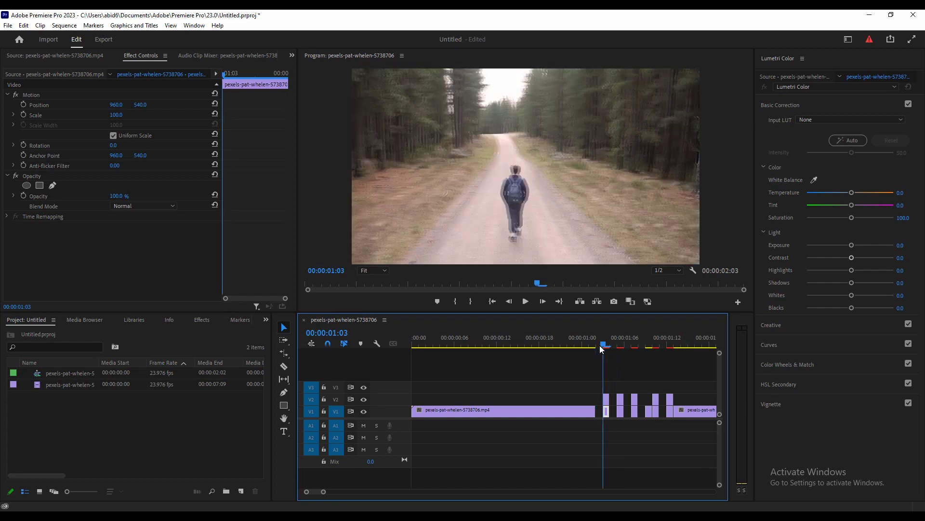
Grade the second V2 slice cool and magenta: Temperature −27.1, Tint 19.3, Contrast 29.3, Whites 27.1
click(620, 398)
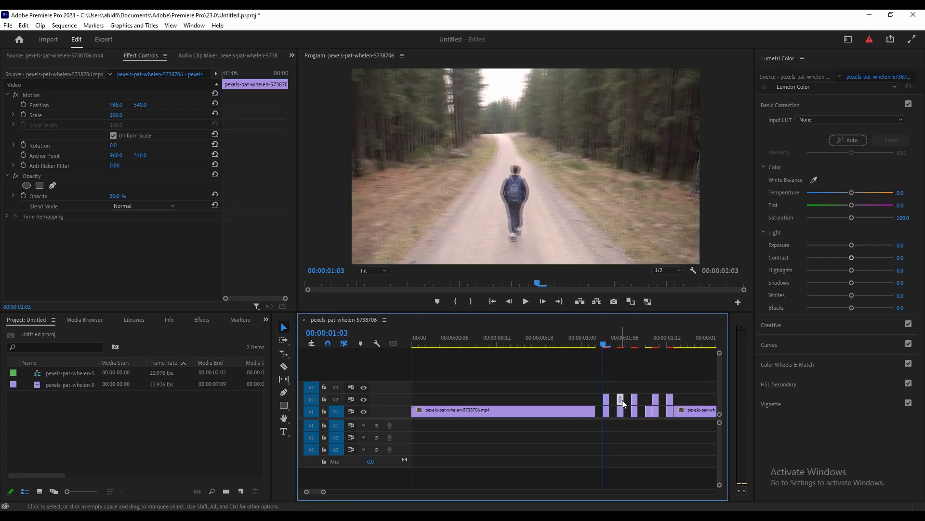
drag(604, 346, 619, 345)
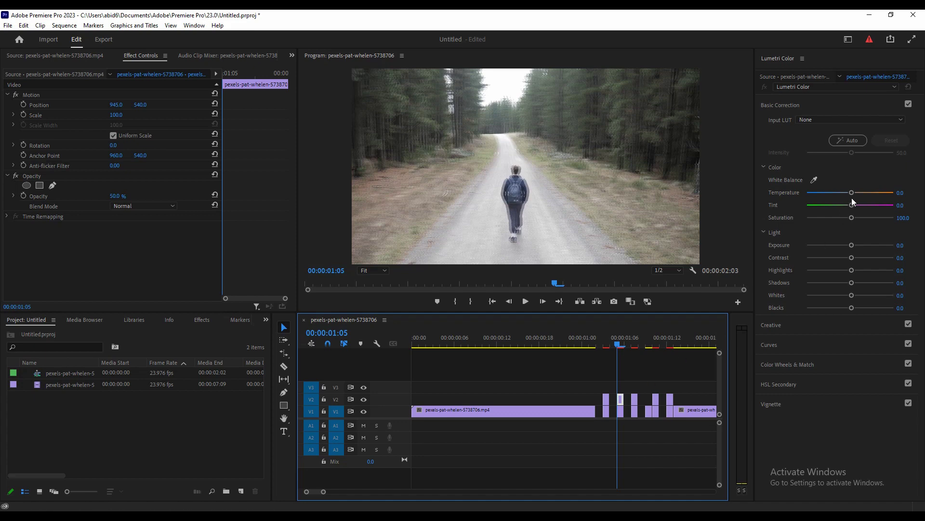
drag(852, 193, 846, 193)
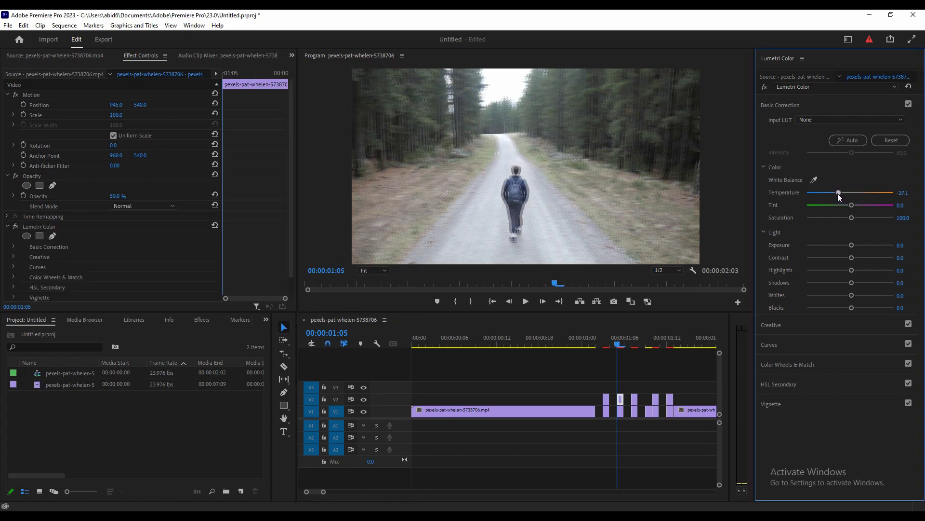
drag(851, 205, 847, 217)
mouse_move(853, 245)
mouse_down()
mouse_move(832, 248)
mouse_move(857, 270)
mouse_up()
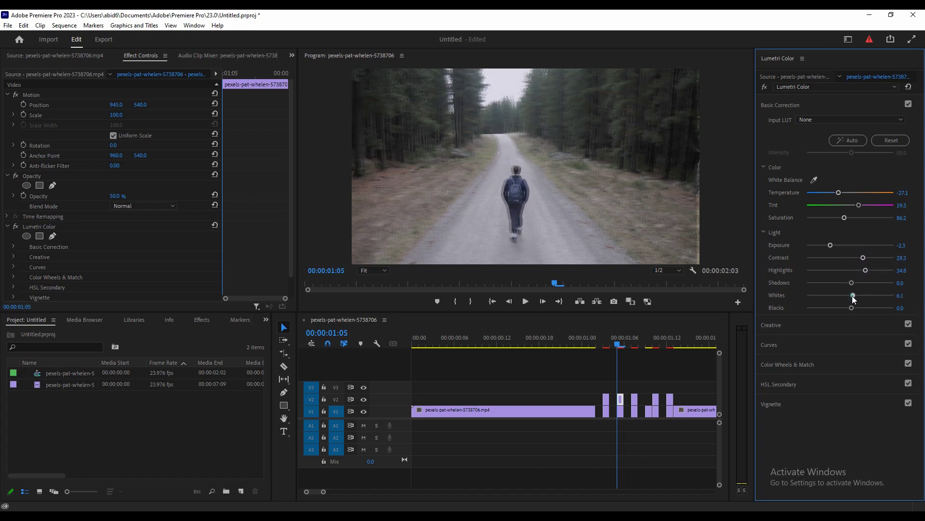
drag(852, 296, 860, 295)
Grade the 01:07 piece cold green: Temperature −48.1, Tint −35.9, Contrast 31.5, Whites 16.0, Blacks −33.7
click(635, 346)
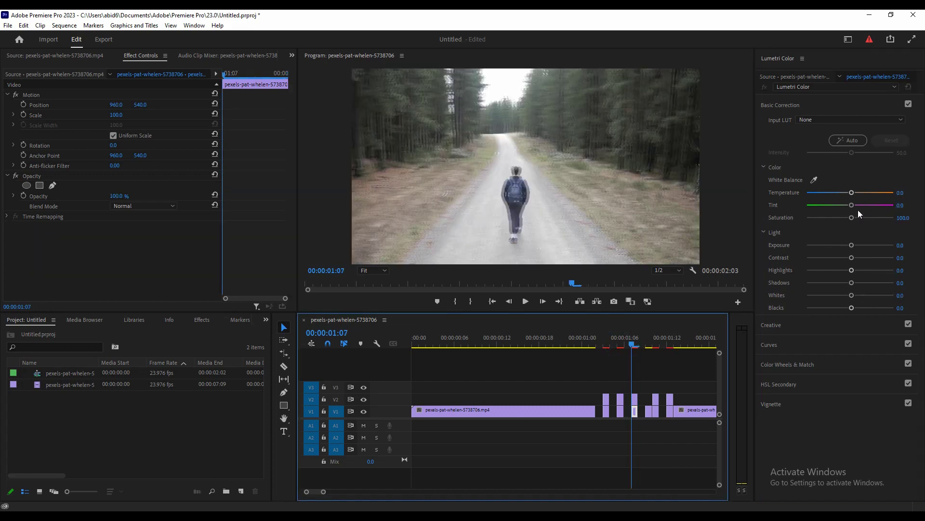
drag(852, 205, 830, 193)
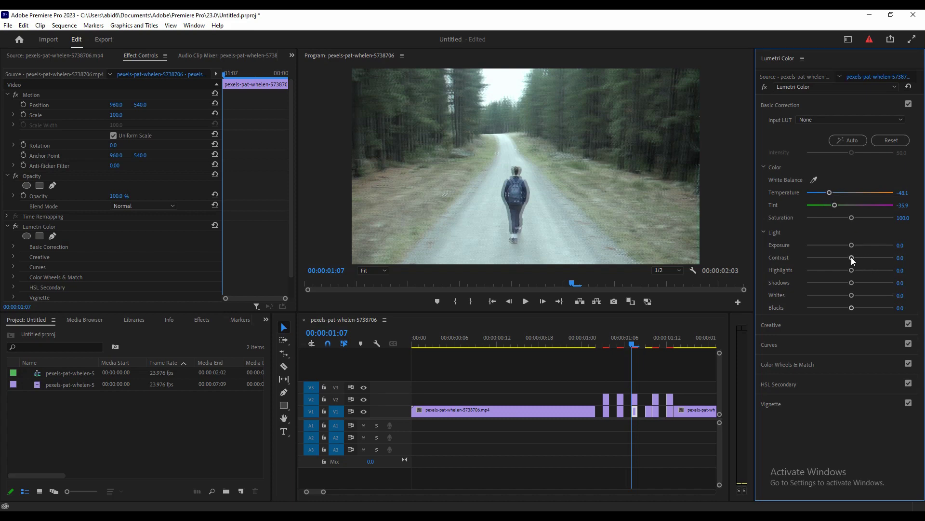
mouse_move(851, 256)
mouse_down()
mouse_move(860, 257)
mouse_move(852, 245)
mouse_up()
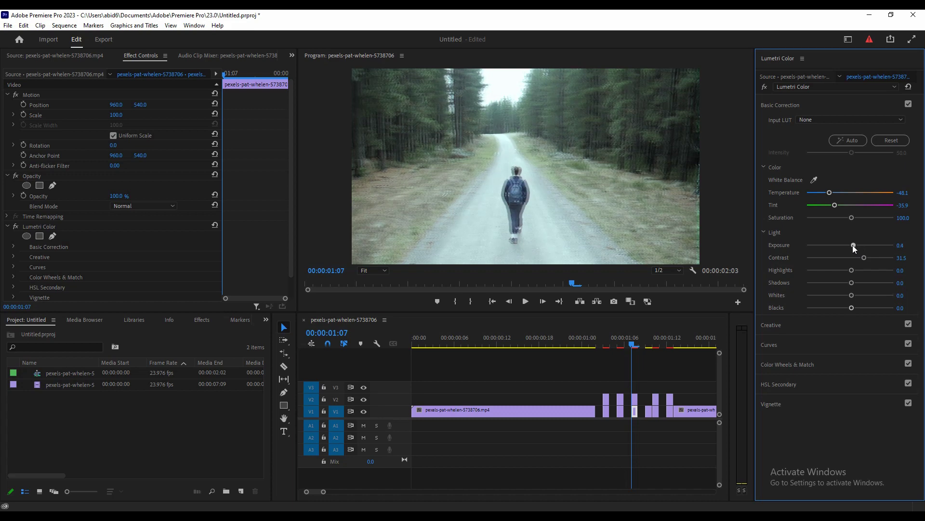
drag(851, 296, 836, 308)
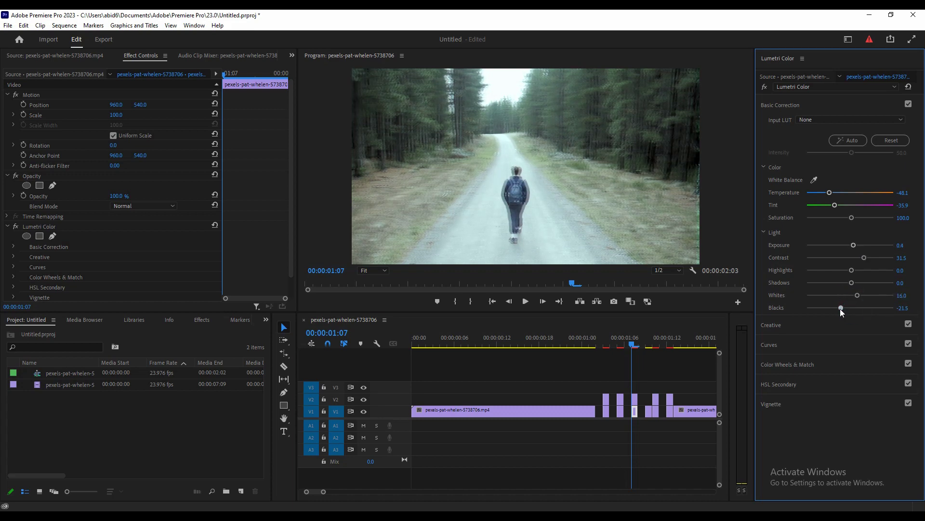
Warm the 01:10 V2 slice: Temperature 17.1, Exposure 0.7, Blacks −24.9, Highlights −21.5
click(644, 344)
click(653, 344)
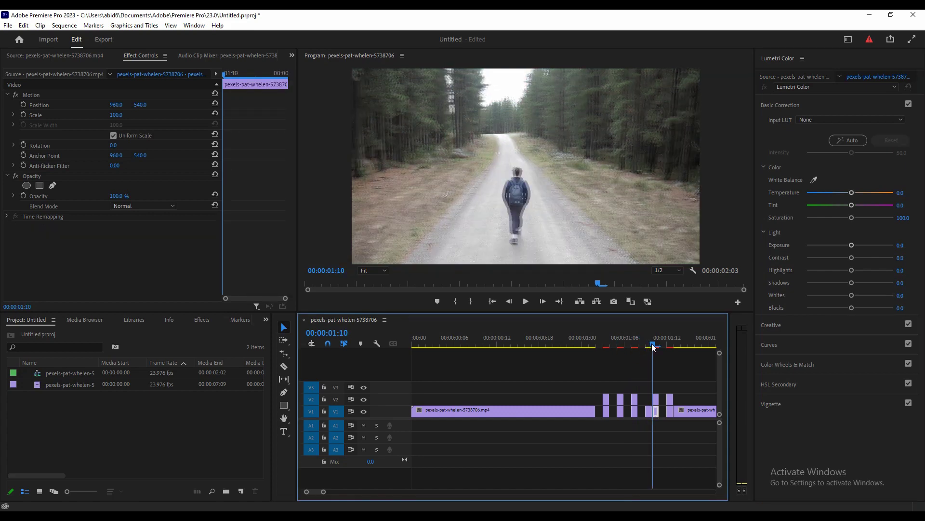
click(656, 399)
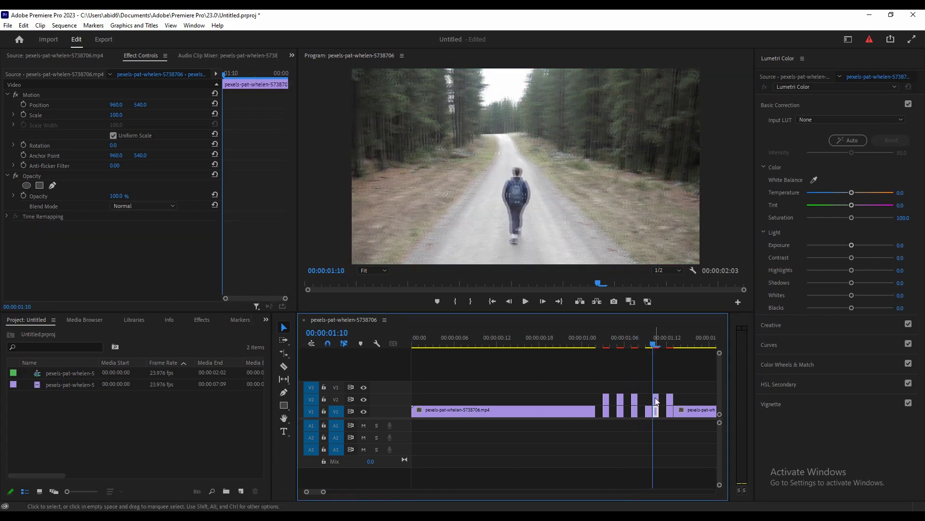
click(850, 204)
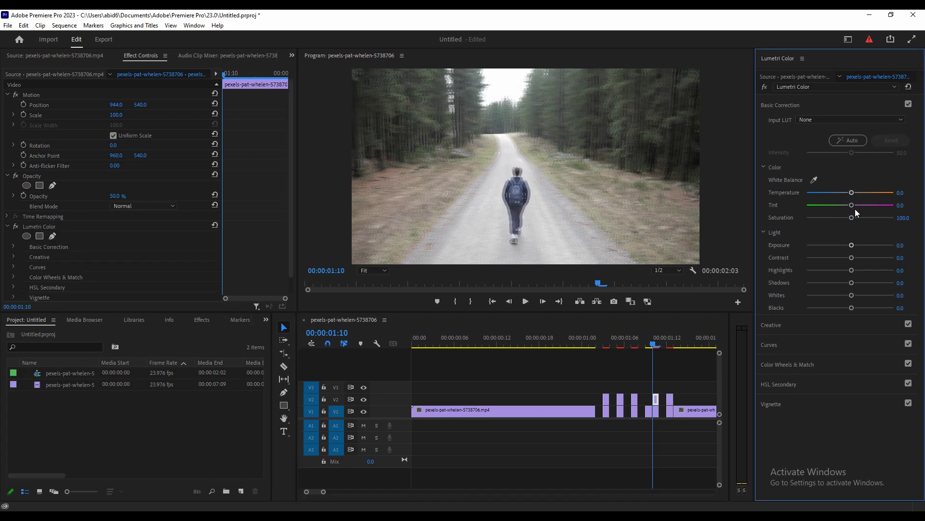
drag(852, 192, 858, 192)
drag(857, 244, 860, 244)
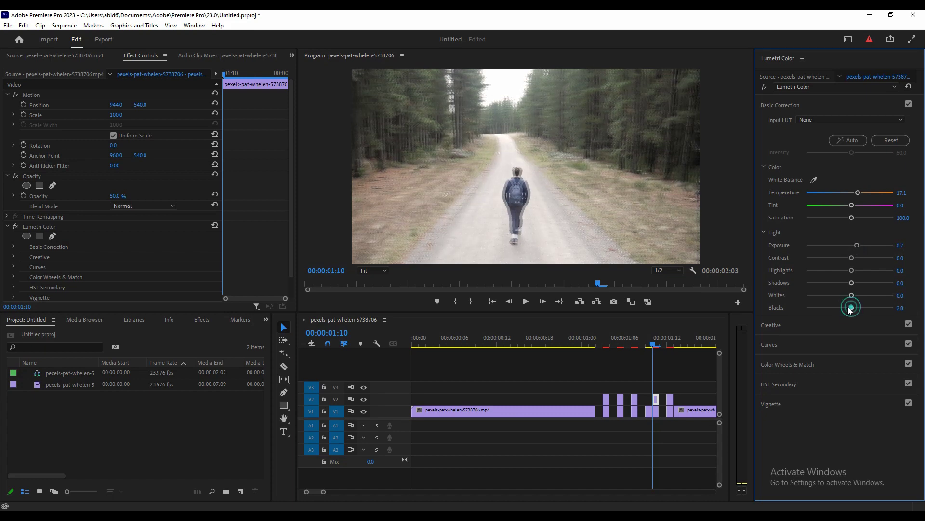
drag(852, 307, 843, 307)
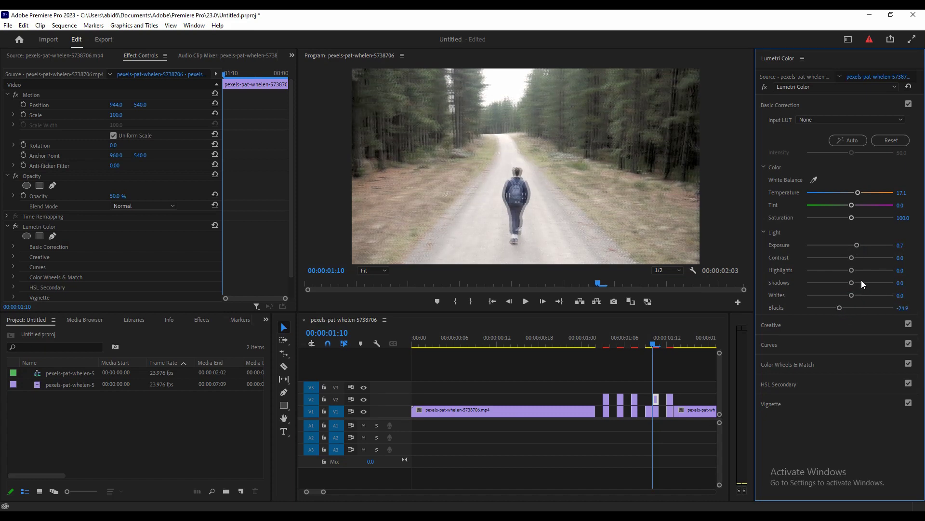
drag(852, 270, 843, 270)
drag(656, 344, 505, 347)
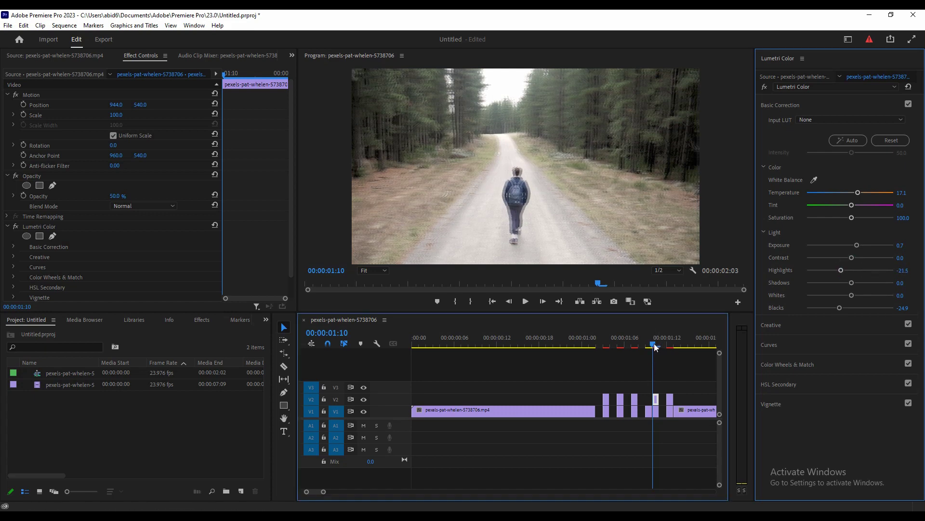
Play the glitch sequence, then play it again in a full-screen Program Monitor
key(space)
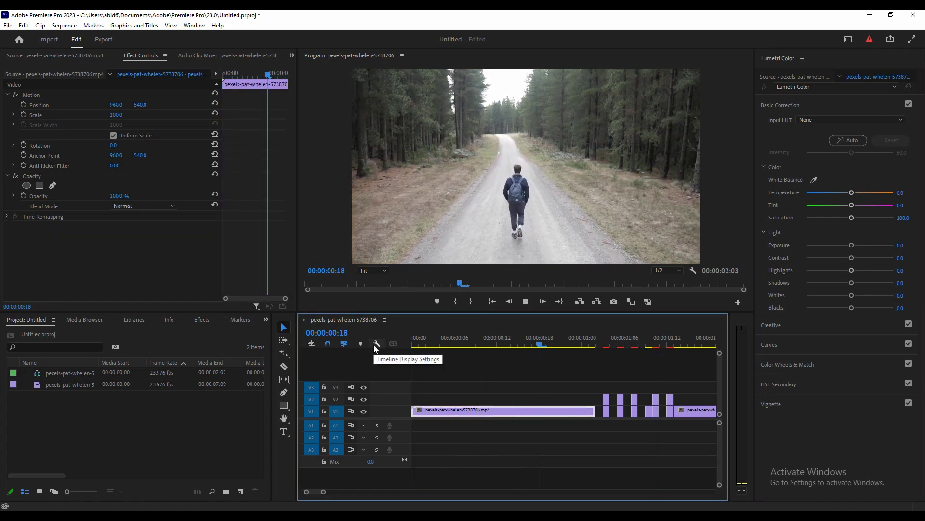
key(space)
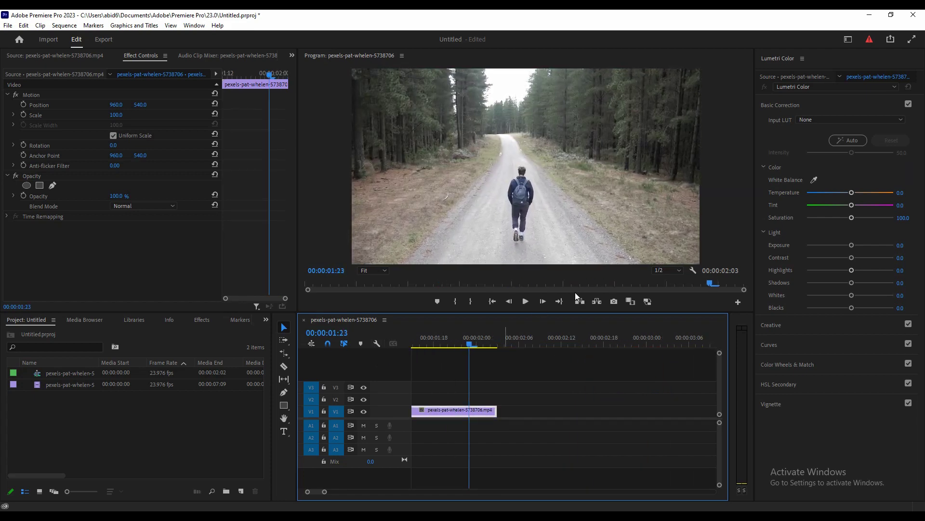
click(724, 253)
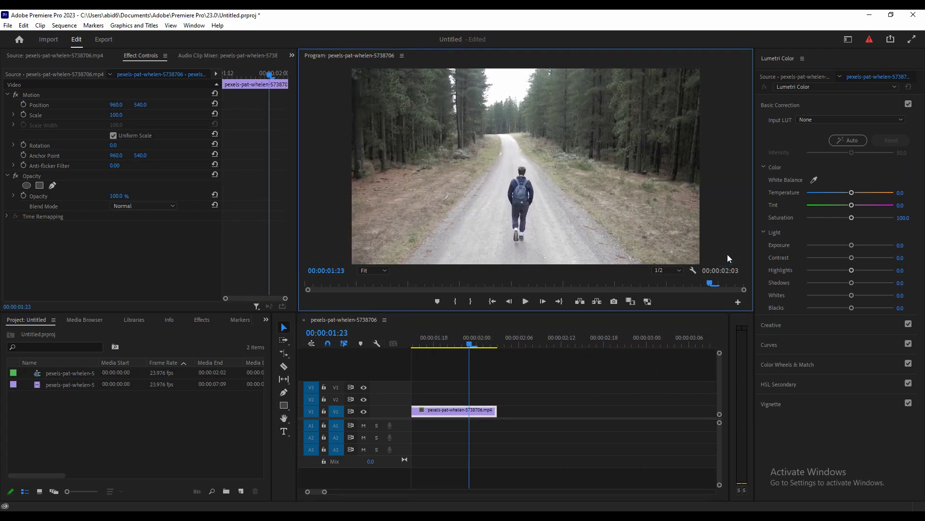
key(ctrl+grave)
key(space)
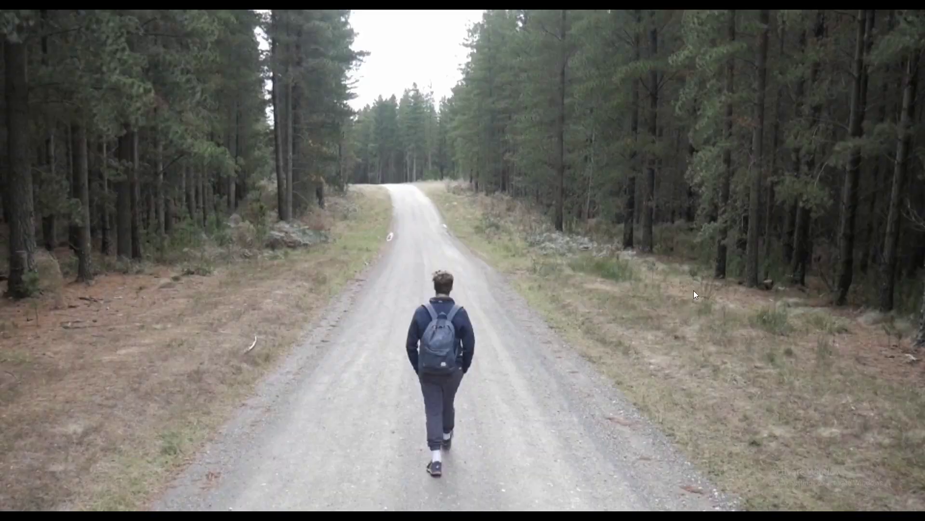